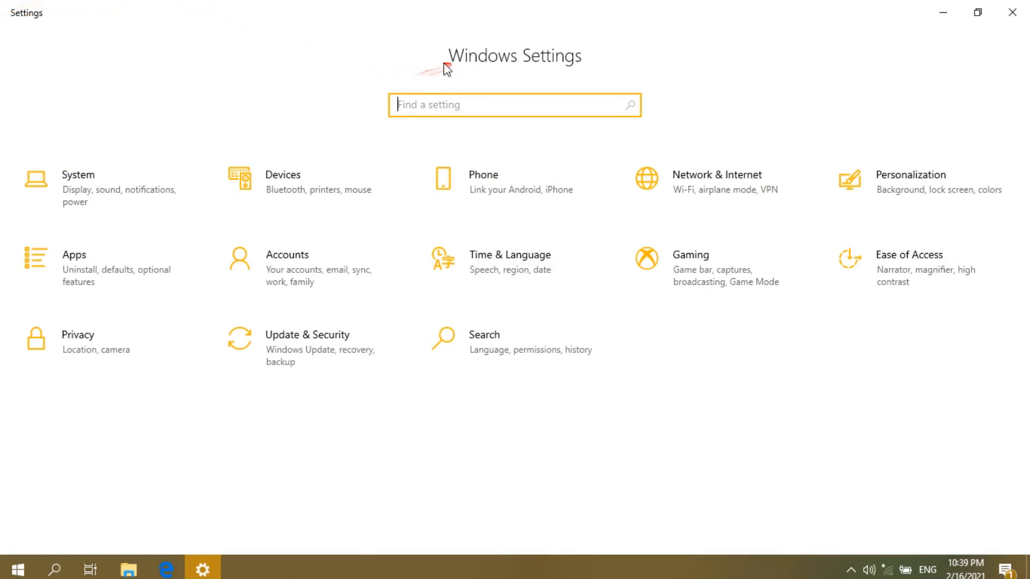
{"action": "left_click", "coordinate": [592, 60]}
{"action": "left_click", "coordinate": [538, 57]}
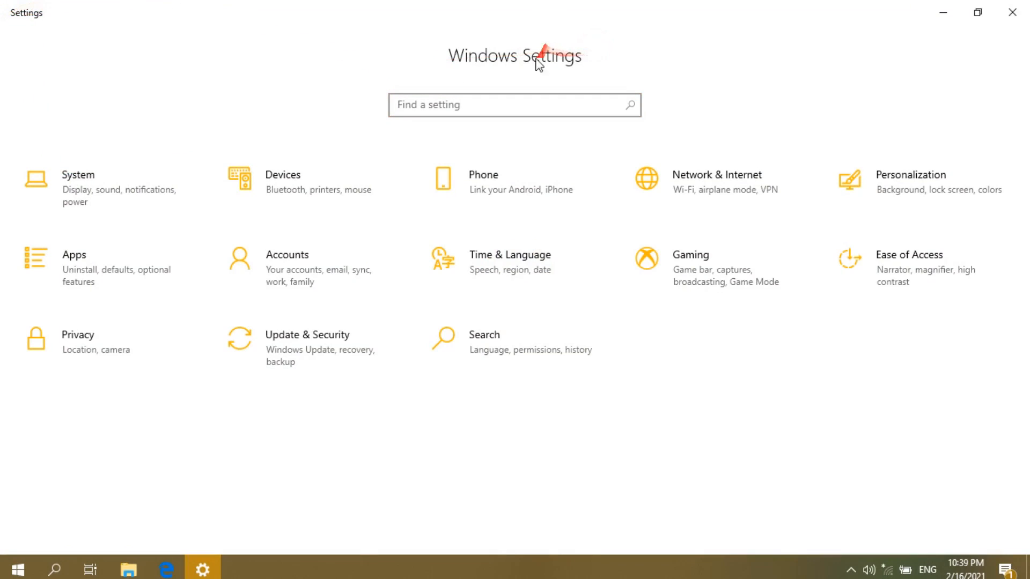
{"action": "left_click", "coordinate": [507, 56]}
{"action": "left_click", "coordinate": [477, 54]}
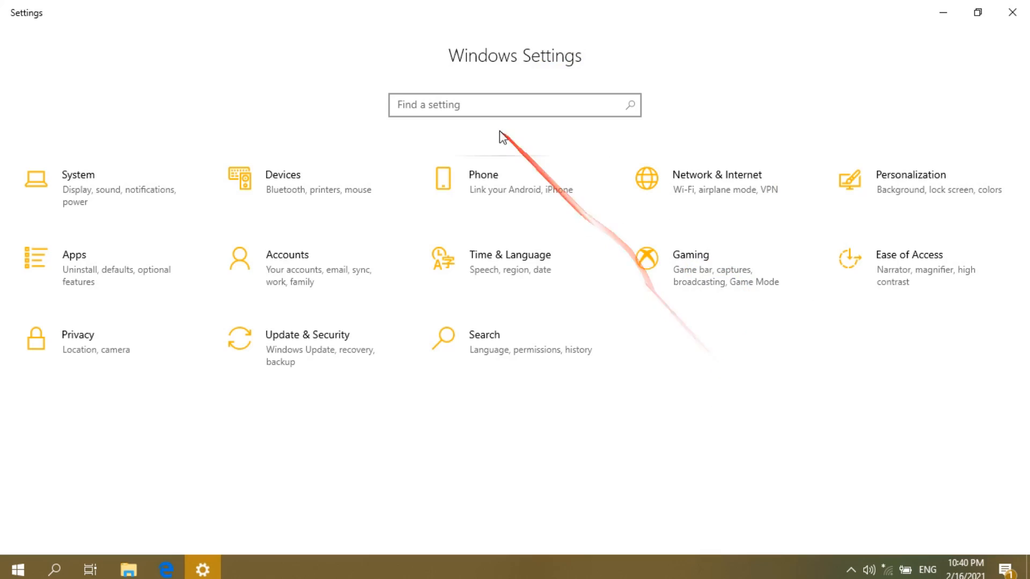
{"action": "left_click", "coordinate": [472, 108]}
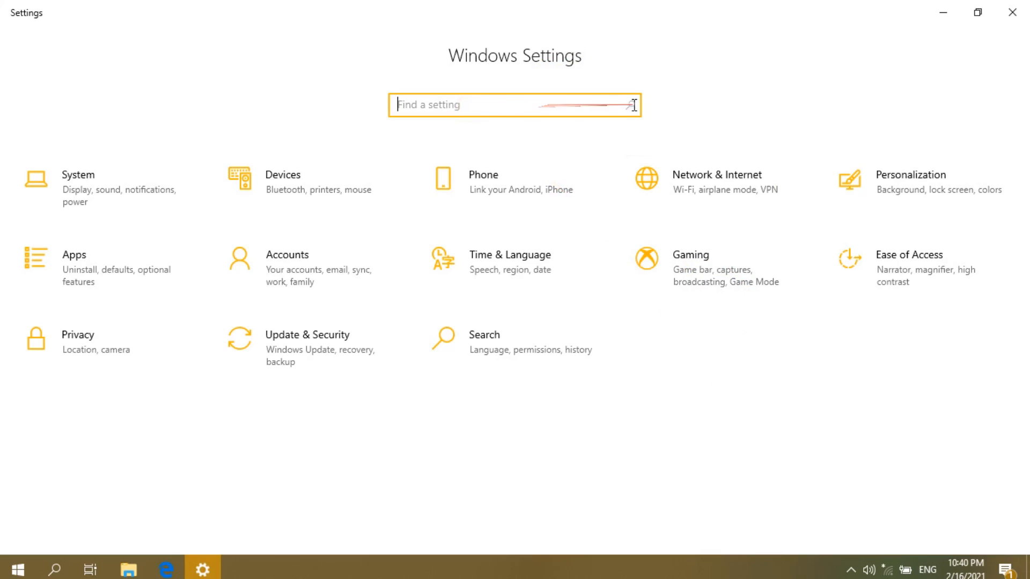
{"action": "left_click", "coordinate": [581, 107]}
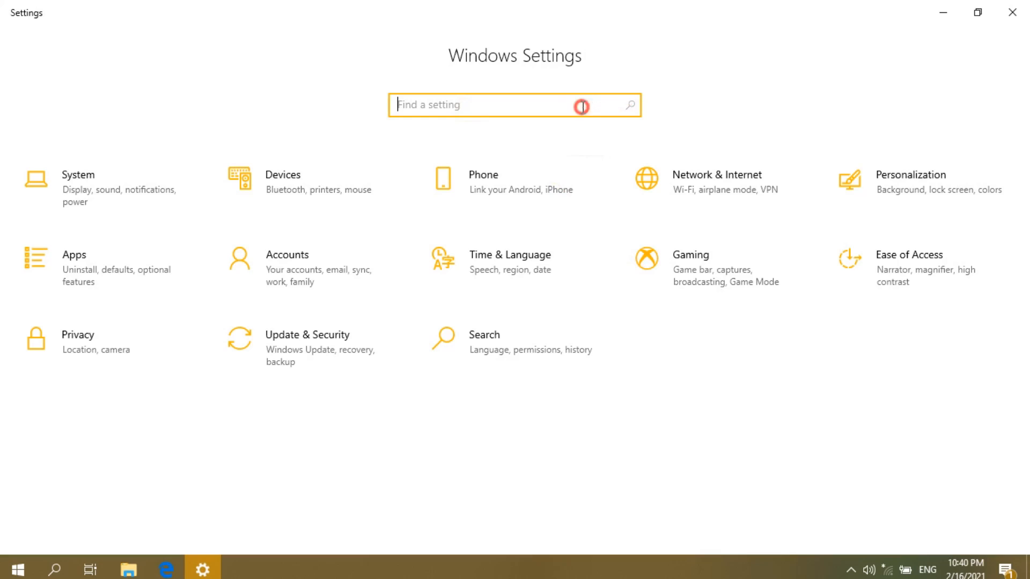
{"action": "left_click", "coordinate": [698, 72]}
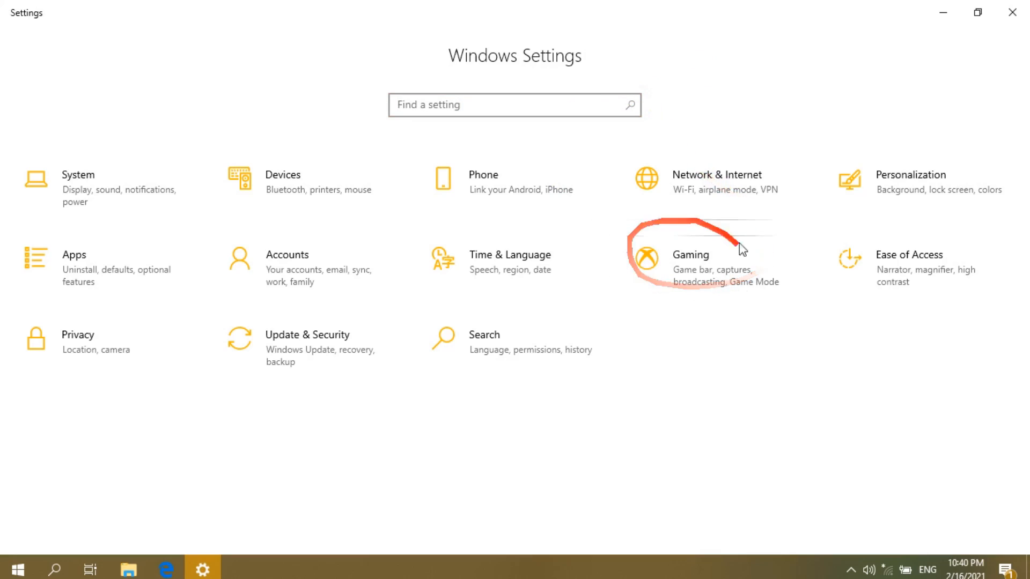
{"action": "left_click", "coordinate": [500, 105]}
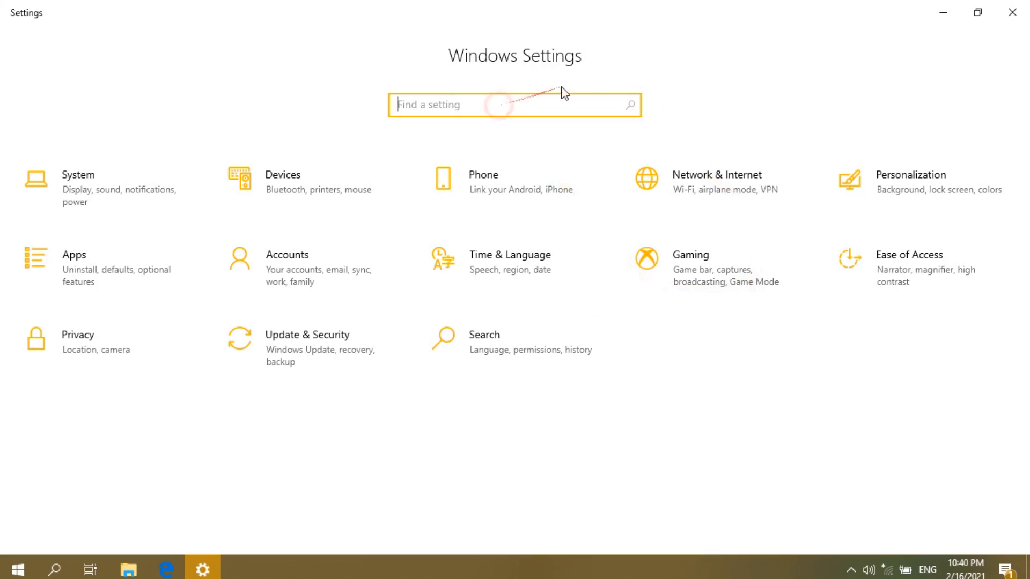
{"action": "left_click", "coordinate": [604, 73]}
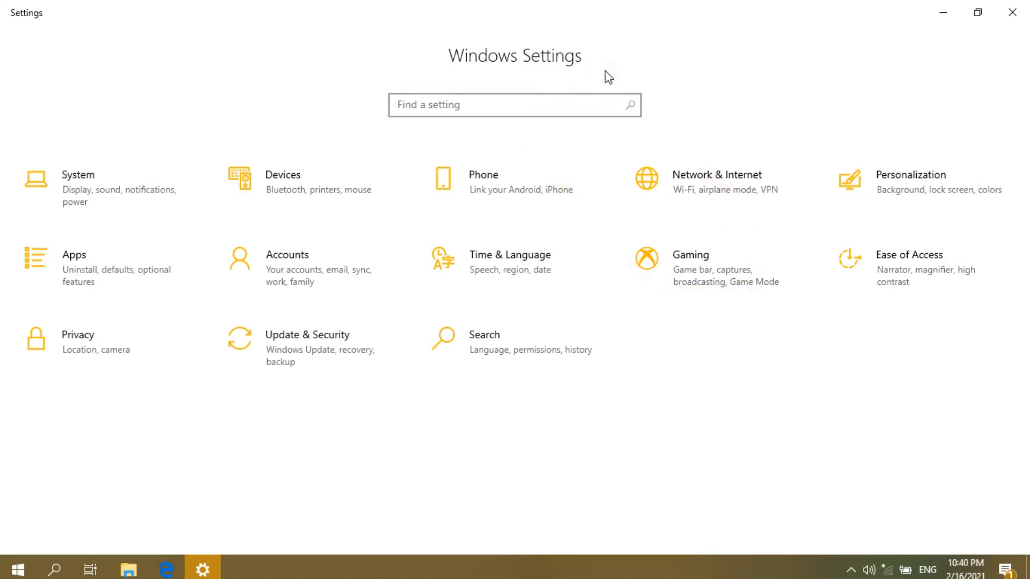
{"action": "left_click", "coordinate": [555, 100]}
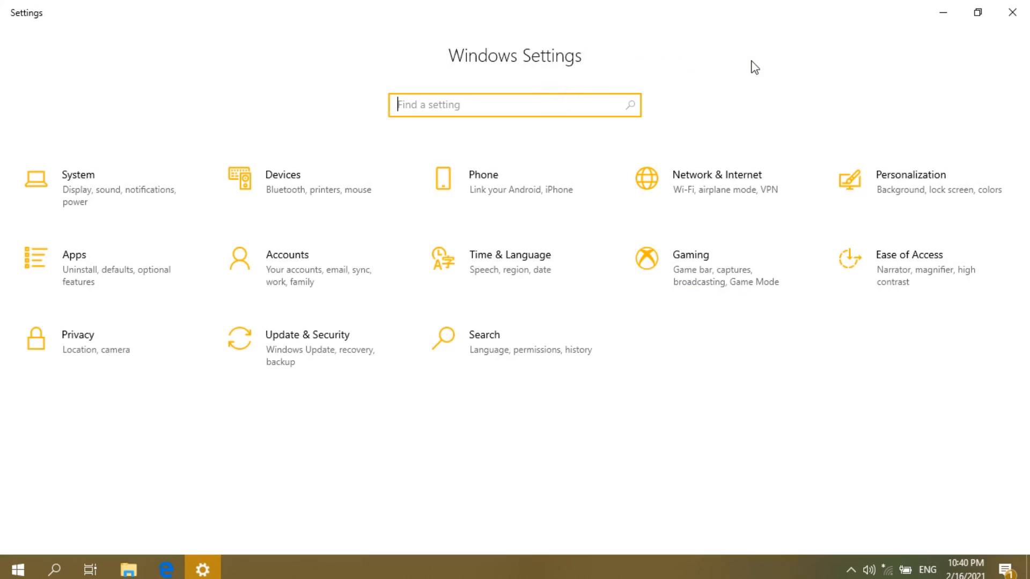
{"action": "type", "text": "lan"}
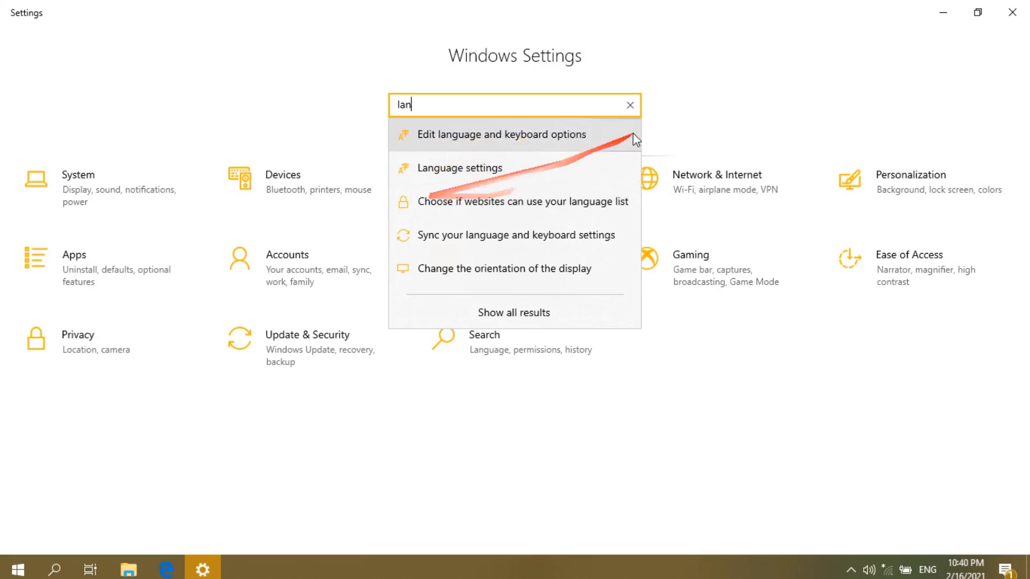
{"action": "left_click", "coordinate": [630, 106]}
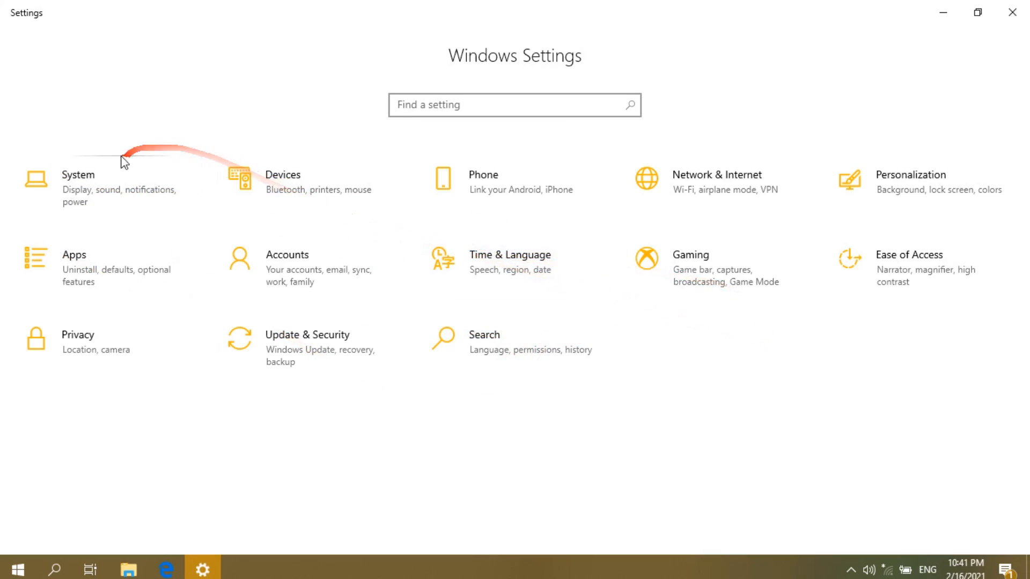
- Open the System settings and go to the Display page
{"action": "left_click", "coordinate": [87, 191]}
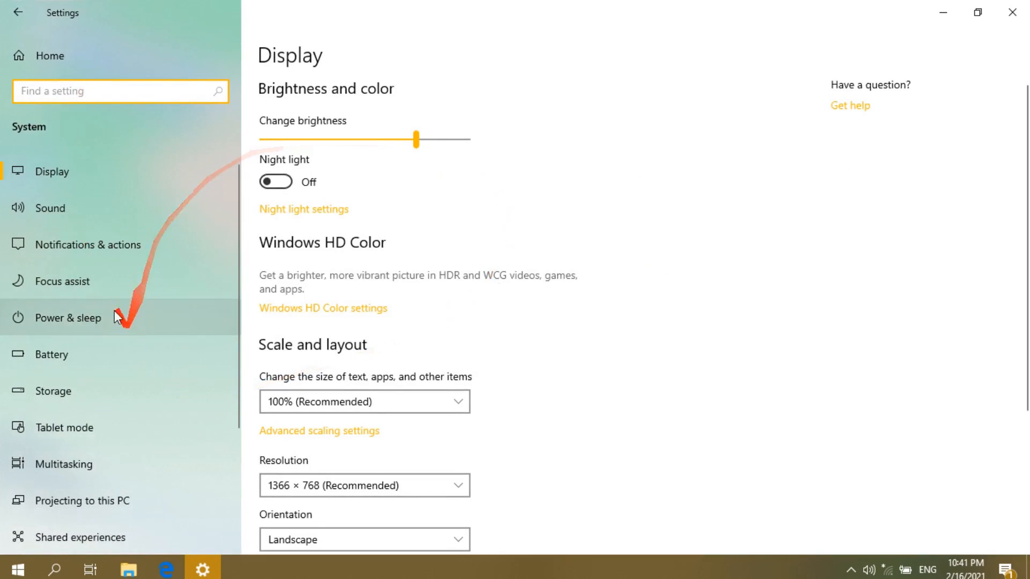
{"action": "scroll", "coordinate": [92, 198], "scroll_direction": "down", "scroll_amount": 3}
{"action": "scroll", "coordinate": [137, 390], "scroll_direction": "up", "scroll_amount": 3}
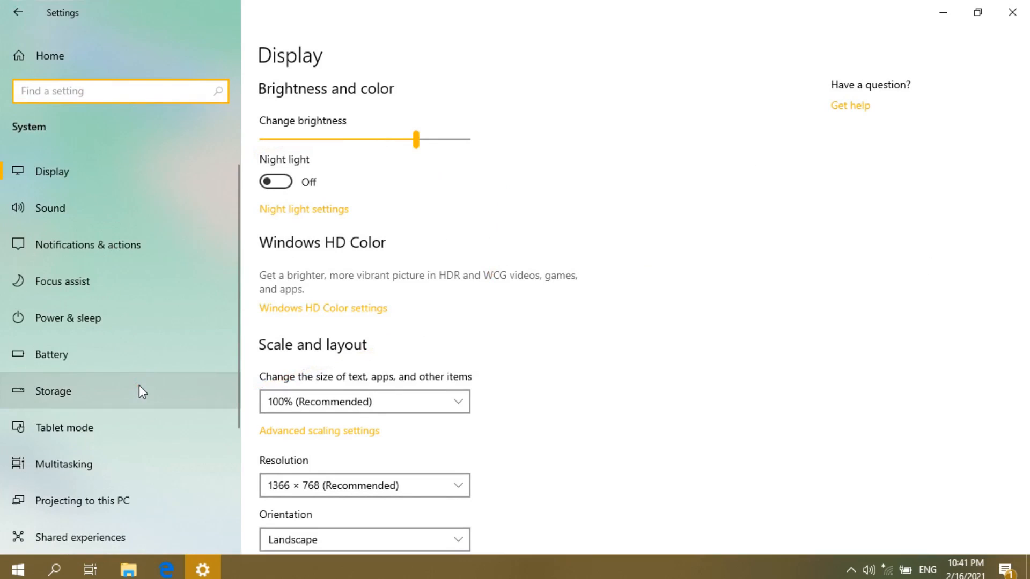
{"action": "scroll", "coordinate": [109, 236], "scroll_direction": "down", "scroll_amount": 3}
{"action": "scroll", "coordinate": [109, 322], "scroll_direction": "up", "scroll_amount": 3}
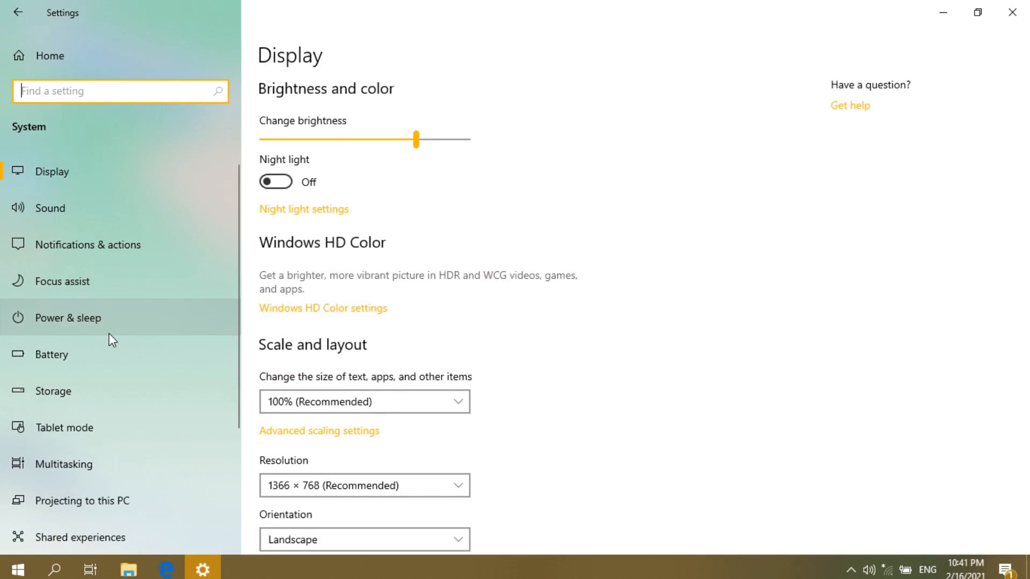
{"action": "scroll", "coordinate": [108, 333], "scroll_direction": "down", "scroll_amount": 3}
{"action": "scroll", "coordinate": [108, 333], "scroll_direction": "up", "scroll_amount": 3}
{"action": "left_click", "coordinate": [66, 168]}
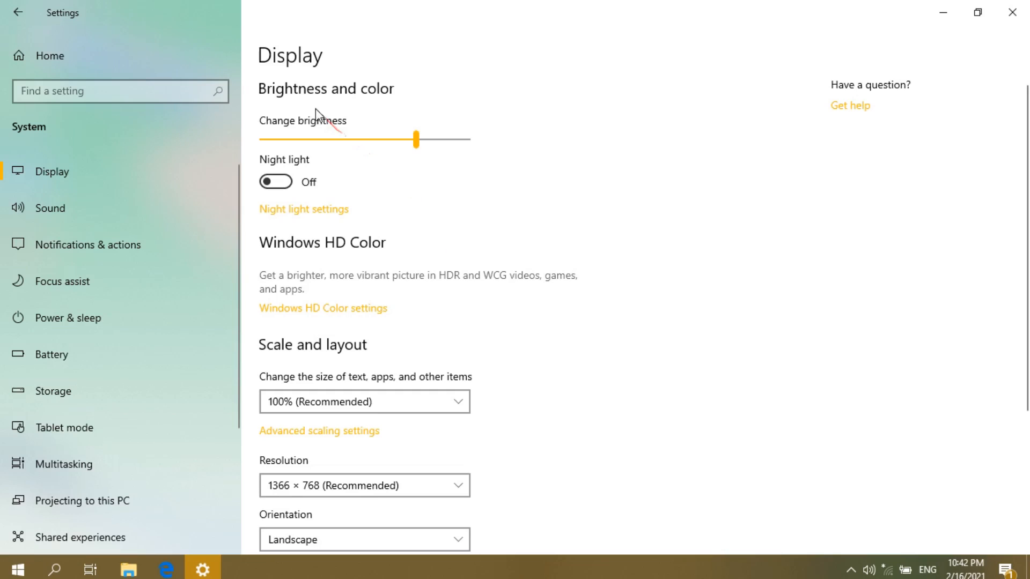
- Raise the screen brightness slightly with the Change brightness slider
{"action": "left_click", "coordinate": [418, 143]}
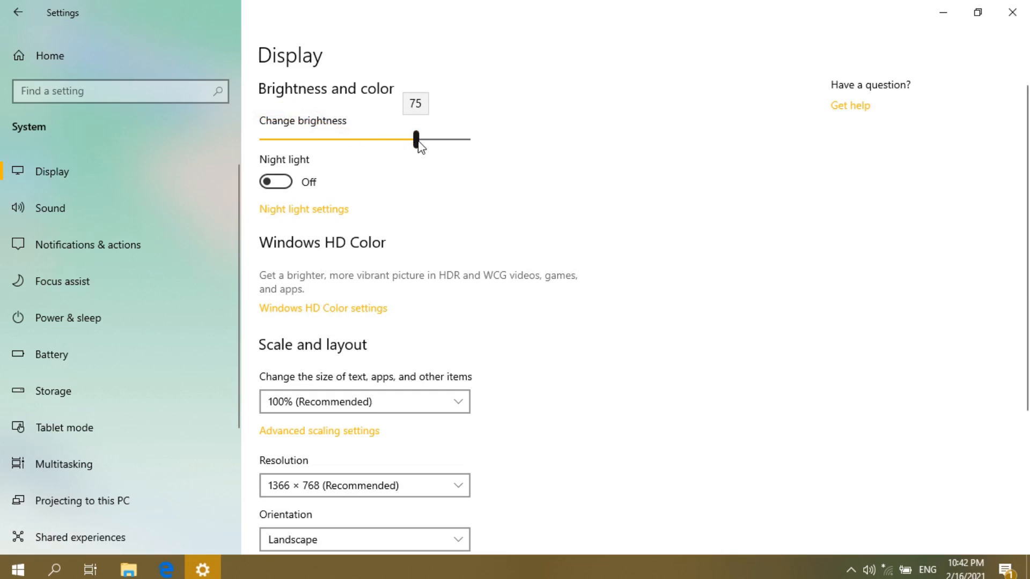
{"action": "mouse_move", "coordinate": [420, 146]}
{"action": "left_mouse_down"}
{"action": "mouse_move", "coordinate": [433, 142]}
{"action": "mouse_move", "coordinate": [417, 141]}
{"action": "left_mouse_up"}
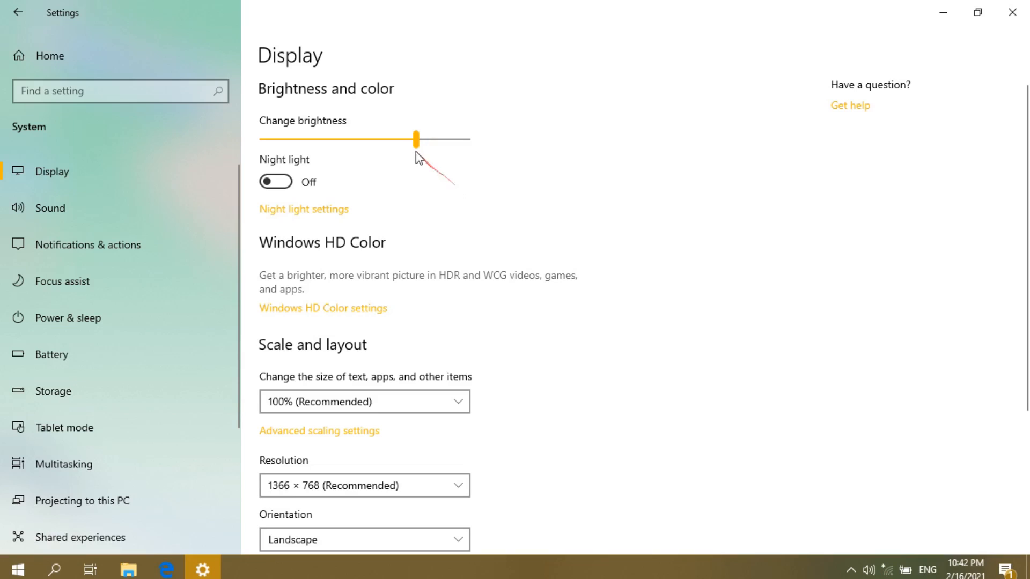
{"action": "left_click_drag", "start_coordinate": [418, 147], "coordinate": [439, 132]}
- Turn Night light on and open its settings page
{"action": "left_click", "coordinate": [300, 181]}
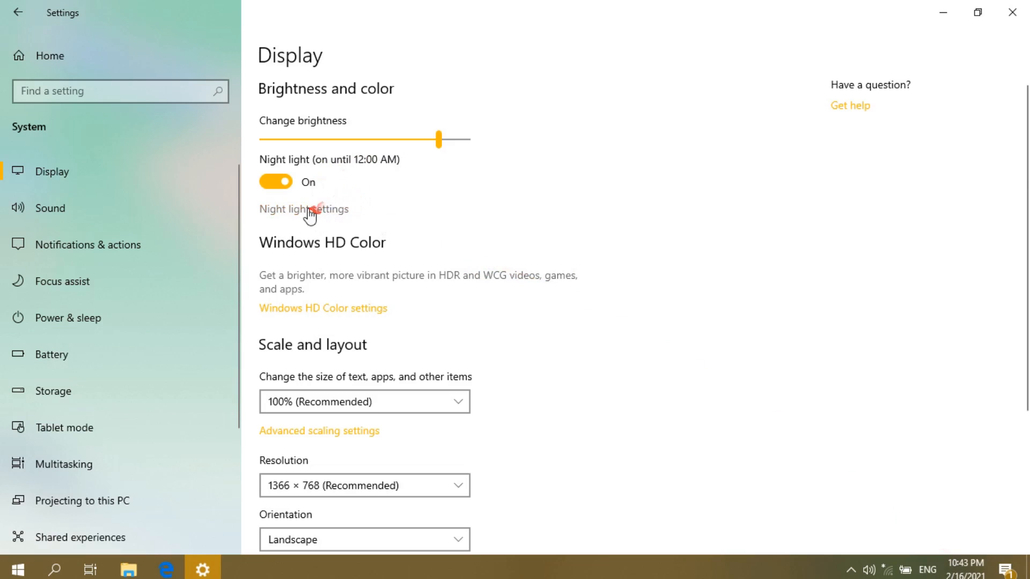
{"action": "left_click", "coordinate": [286, 210]}
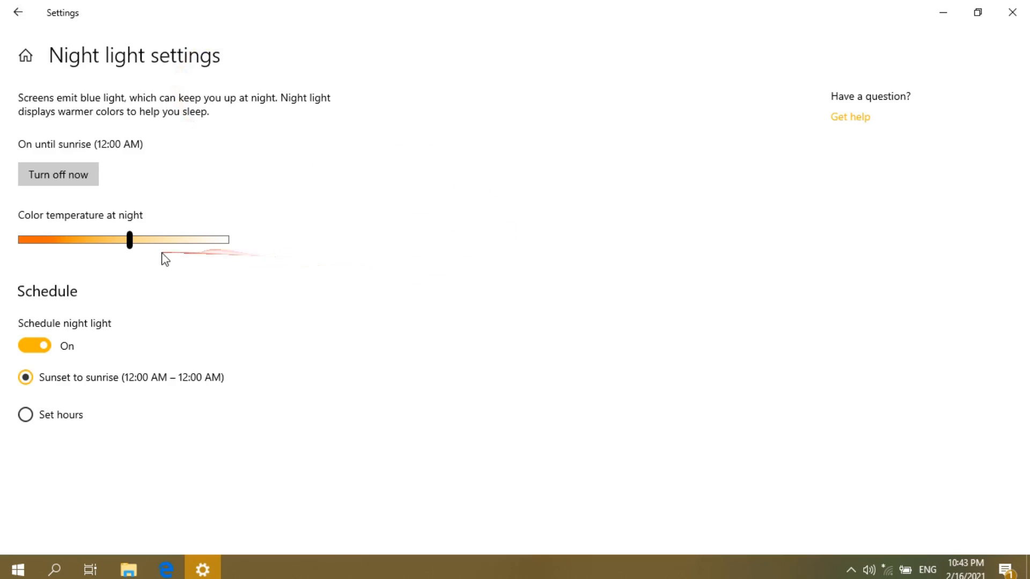
- Move the night colour temperature warmer, then back to slightly cooler than before
{"action": "left_click_drag", "start_coordinate": [129, 246], "coordinate": [53, 248]}
{"action": "left_click_drag", "start_coordinate": [58, 244], "coordinate": [142, 256]}
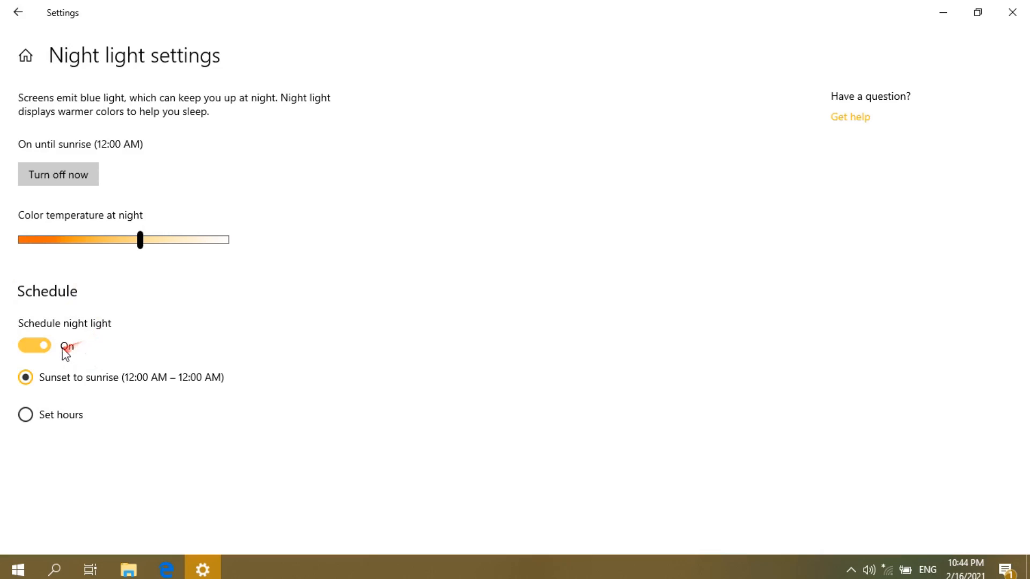
- Schedule Night light for set hours with a turn-on time of 11:00 PM
{"action": "left_click", "coordinate": [26, 415]}
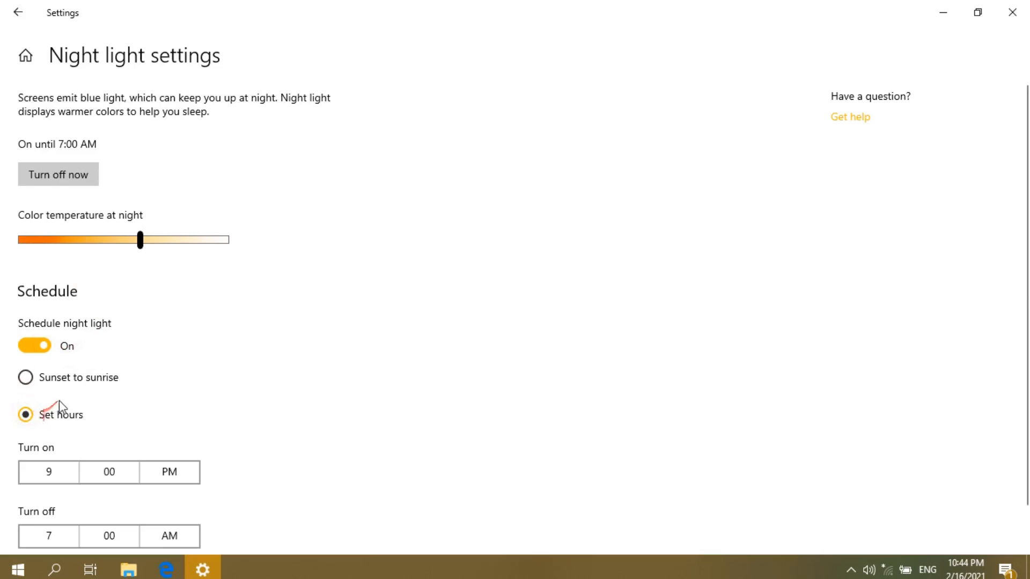
{"action": "scroll", "coordinate": [65, 405], "scroll_direction": "down", "scroll_amount": 2}
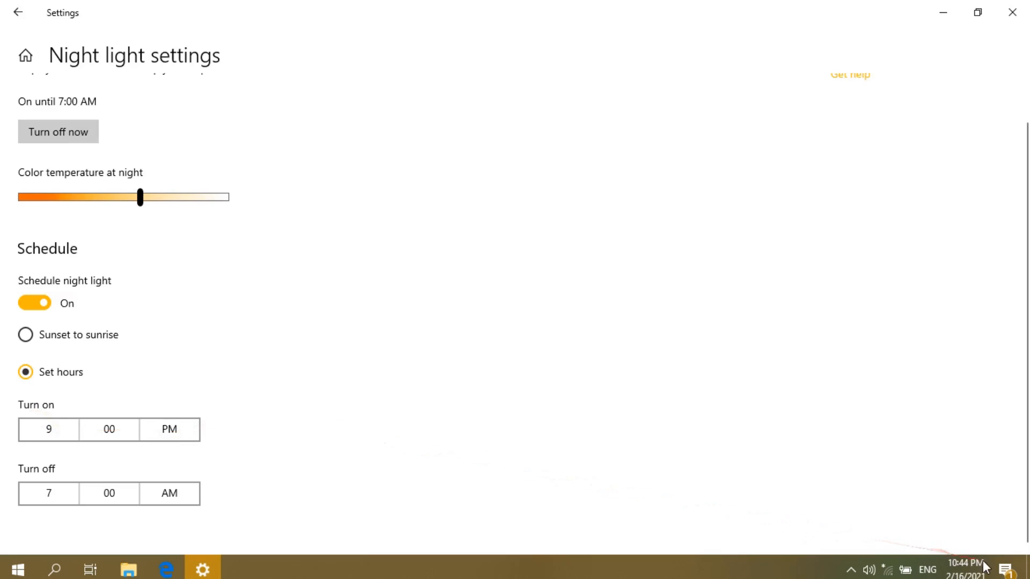
{"action": "left_click", "coordinate": [57, 434]}
{"action": "left_click", "coordinate": [60, 443]}
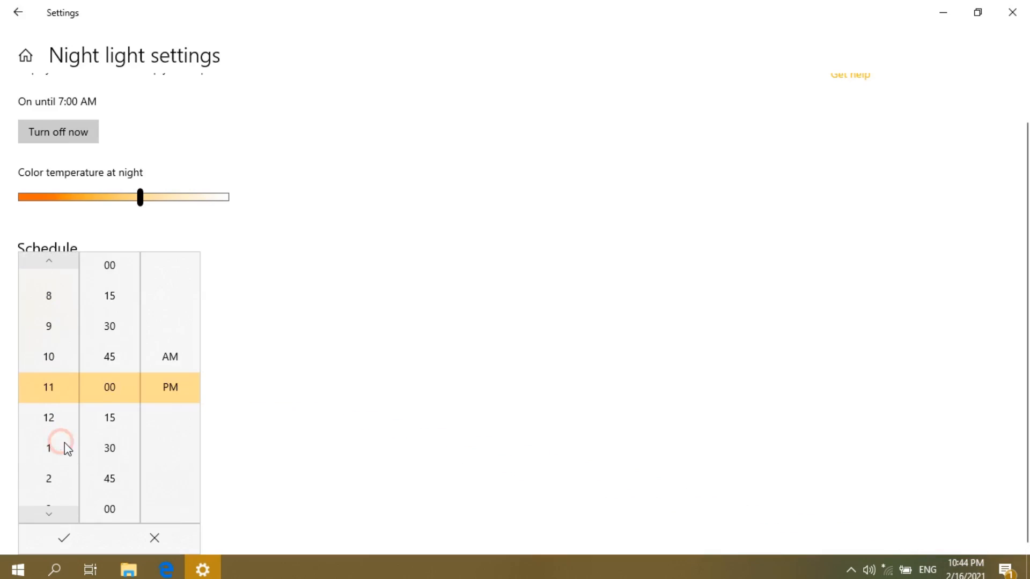
{"action": "left_click", "coordinate": [282, 420]}
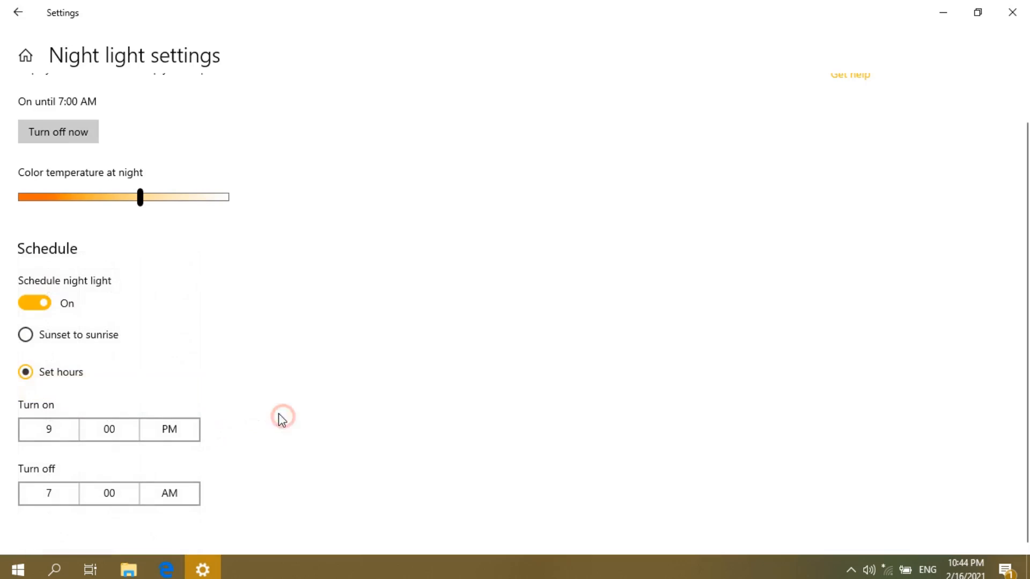
{"action": "left_click", "coordinate": [66, 436]}
{"action": "left_click", "coordinate": [51, 447]}
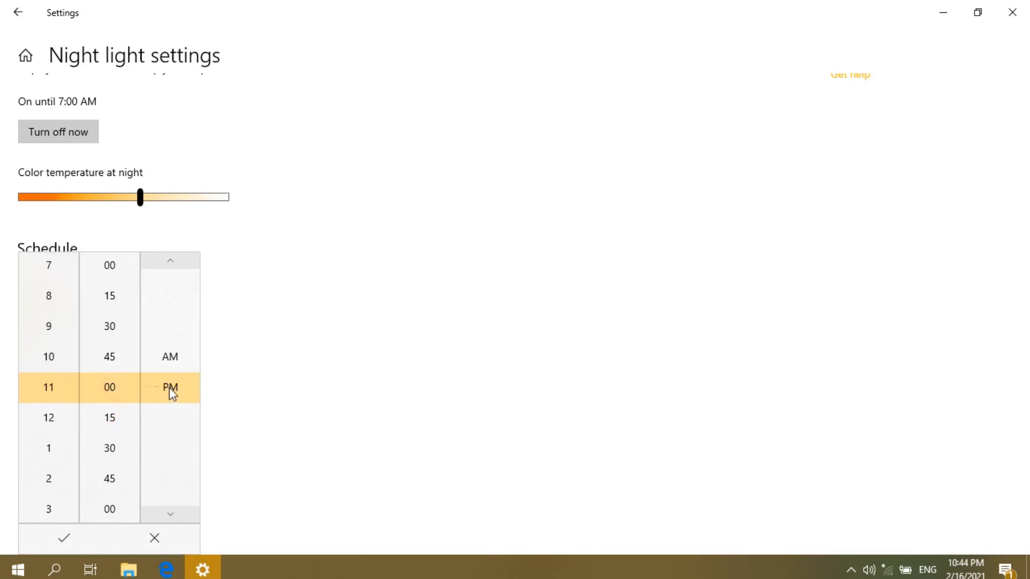
{"action": "left_click", "coordinate": [59, 534]}
{"action": "scroll", "coordinate": [204, 359], "scroll_direction": "up", "scroll_amount": 2}
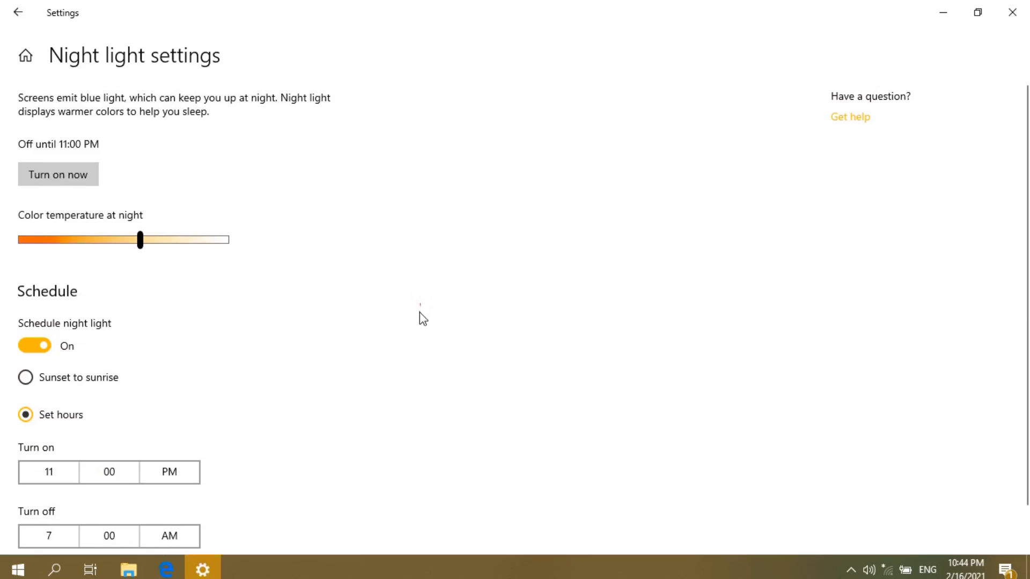
{"action": "scroll", "coordinate": [225, 457], "scroll_direction": "down", "scroll_amount": 2}
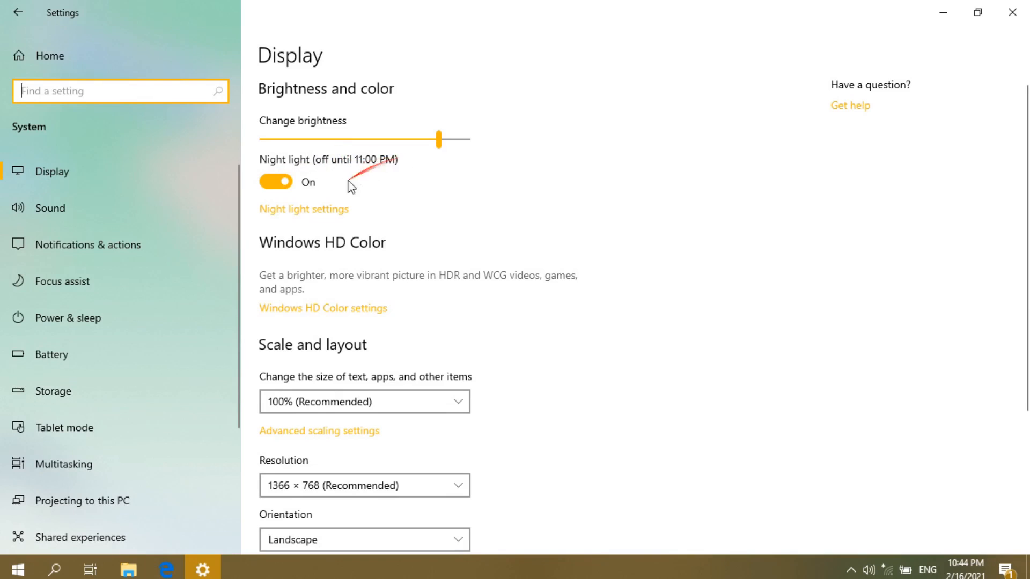
- Change the Night light turn-on time to 9:00 PM, then return to Display
{"action": "left_click", "coordinate": [316, 211]}
{"action": "scroll", "coordinate": [118, 382], "scroll_direction": "down", "scroll_amount": 1}
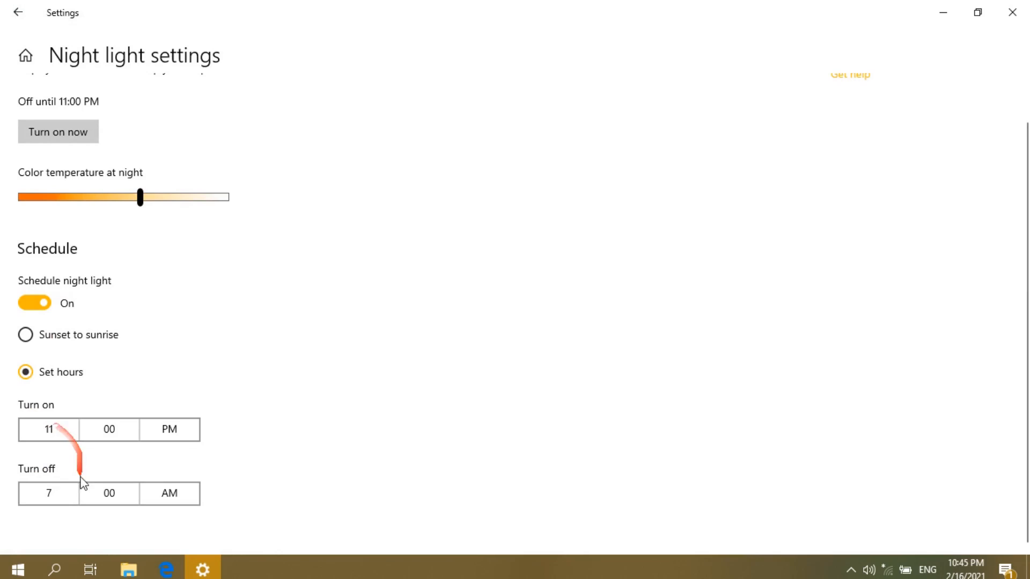
{"action": "left_click", "coordinate": [57, 493]}
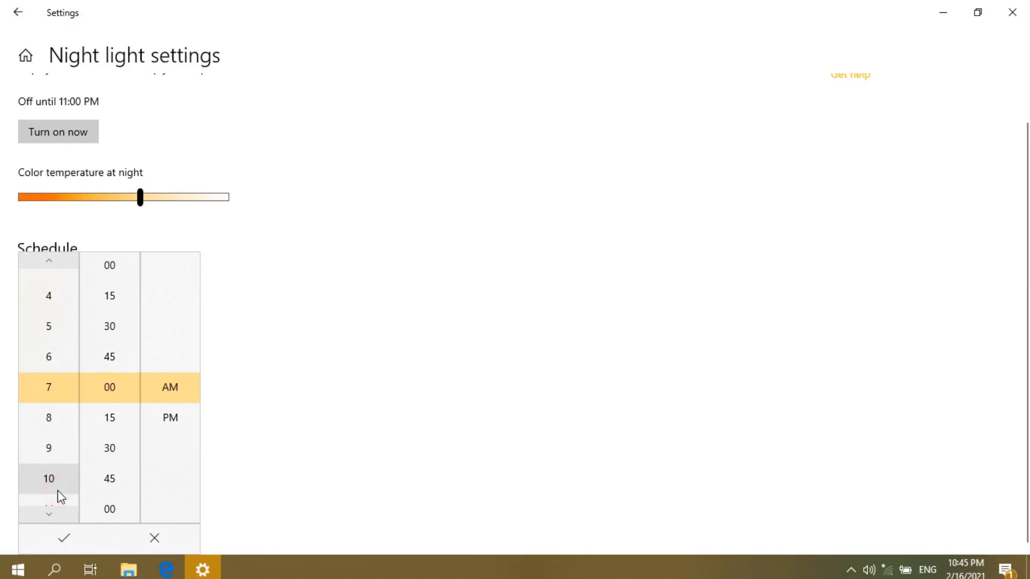
{"action": "left_click", "coordinate": [265, 370]}
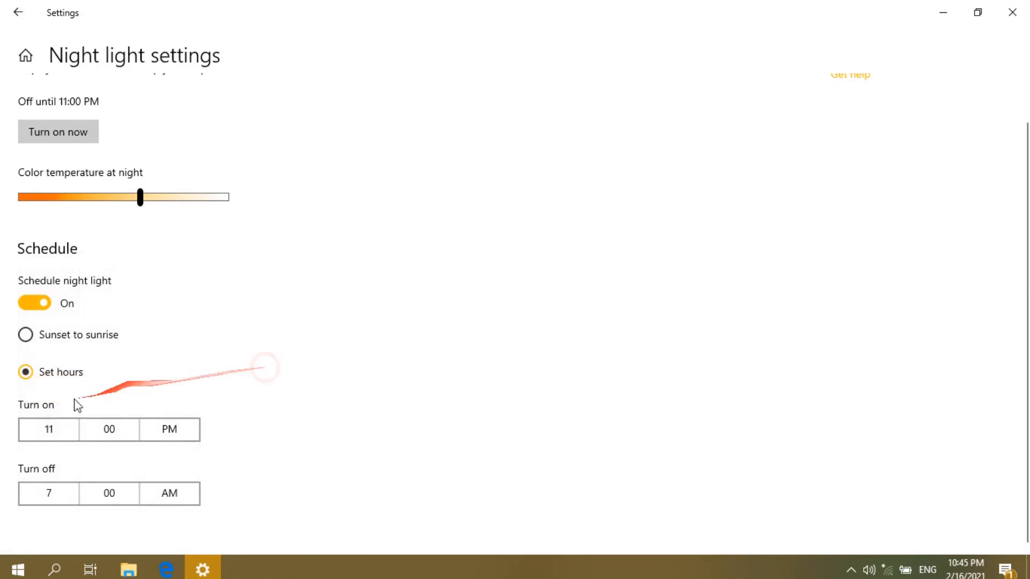
{"action": "left_click", "coordinate": [50, 432]}
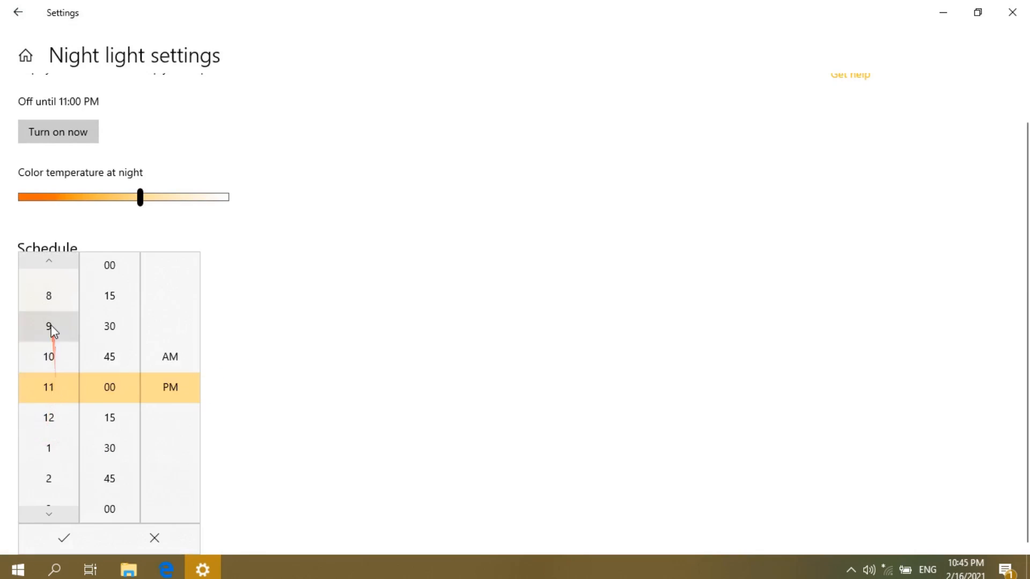
{"action": "left_click", "coordinate": [50, 334]}
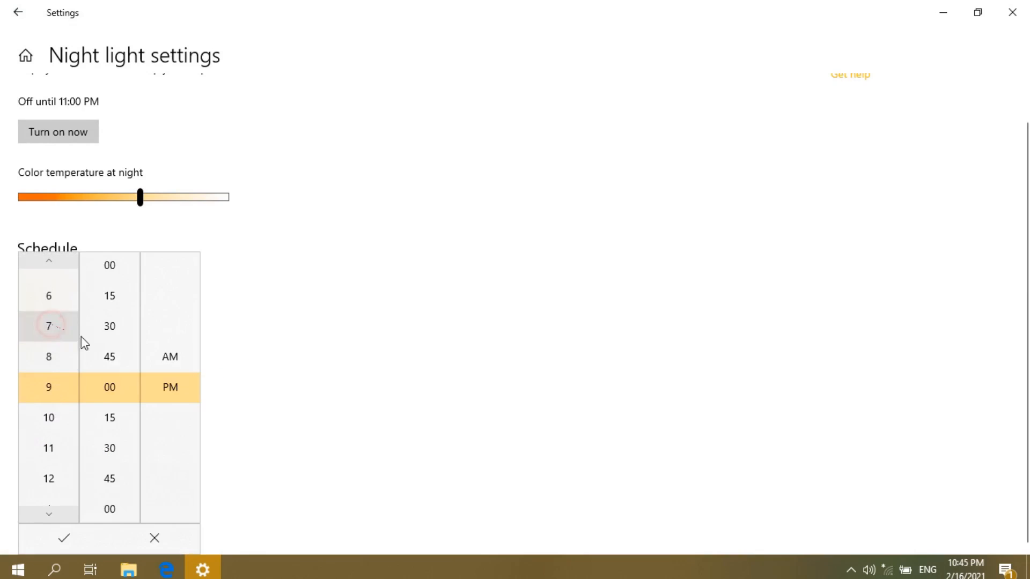
{"action": "left_click", "coordinate": [78, 533]}
{"action": "scroll", "coordinate": [177, 308], "scroll_direction": "up", "scroll_amount": 1}
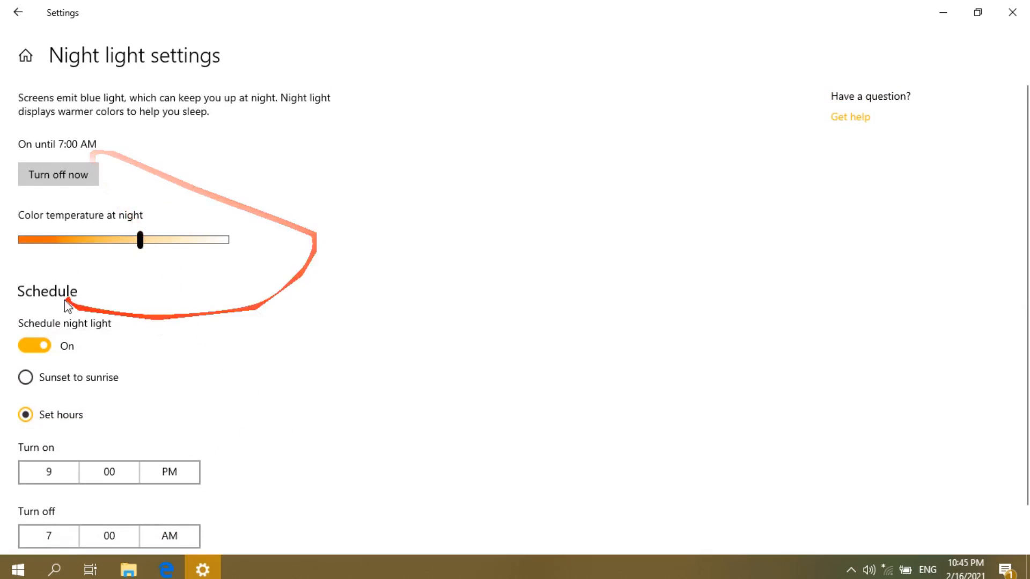
{"action": "left_click", "coordinate": [17, 16]}
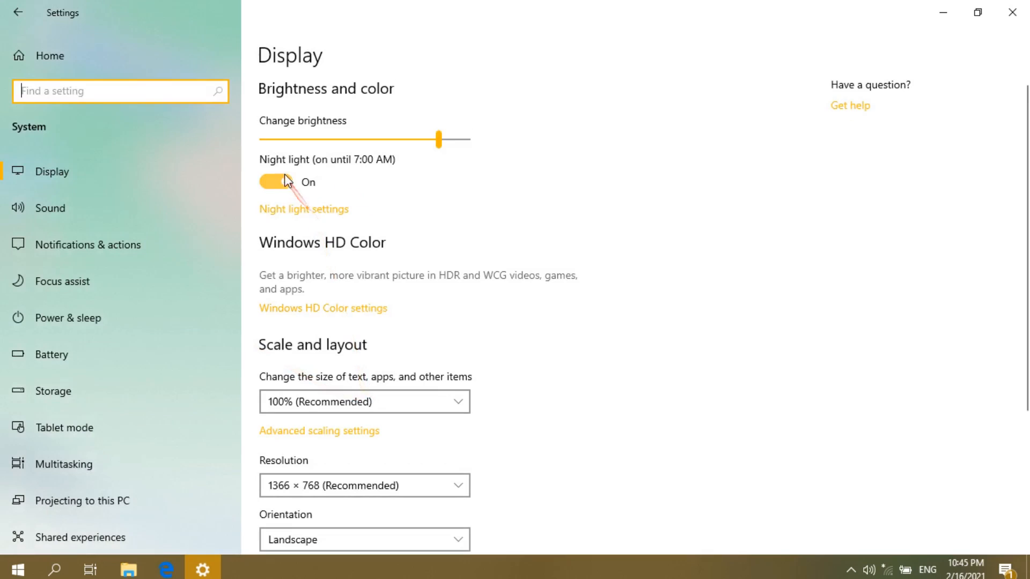
- Turn Night light off and review the scaling choices, leaving scaling at 100%
{"action": "left_click", "coordinate": [285, 177]}
{"action": "scroll", "coordinate": [403, 337], "scroll_direction": "down", "scroll_amount": 2}
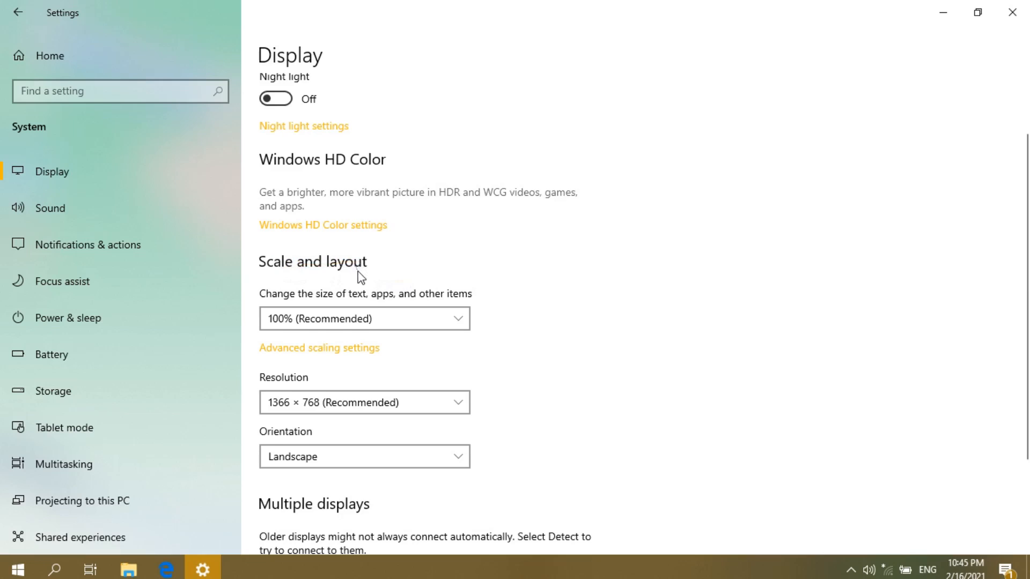
{"action": "scroll", "coordinate": [359, 274], "scroll_direction": "down", "scroll_amount": 3}
{"action": "scroll", "coordinate": [325, 200], "scroll_direction": "up", "scroll_amount": 2}
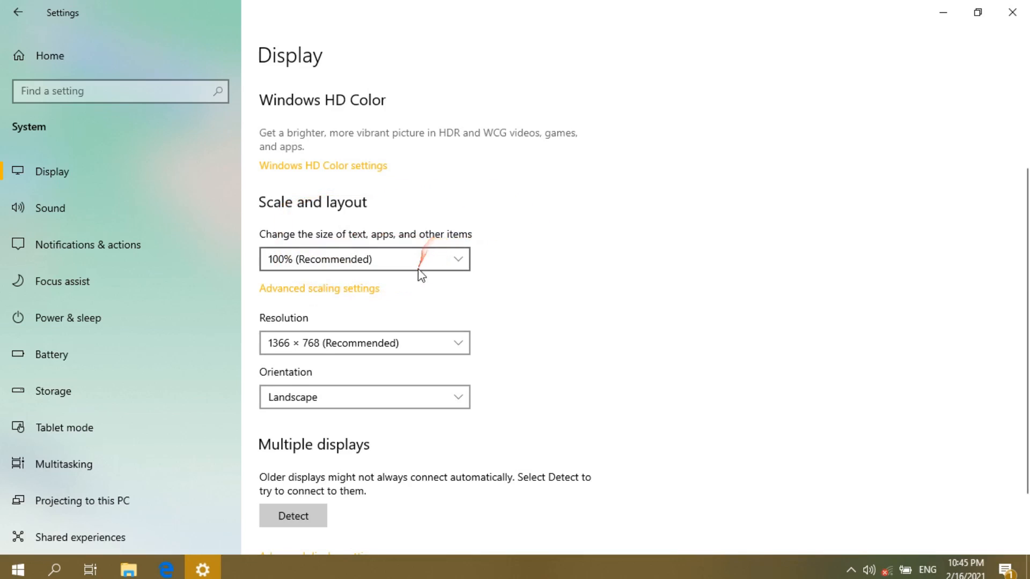
{"action": "left_click", "coordinate": [378, 262]}
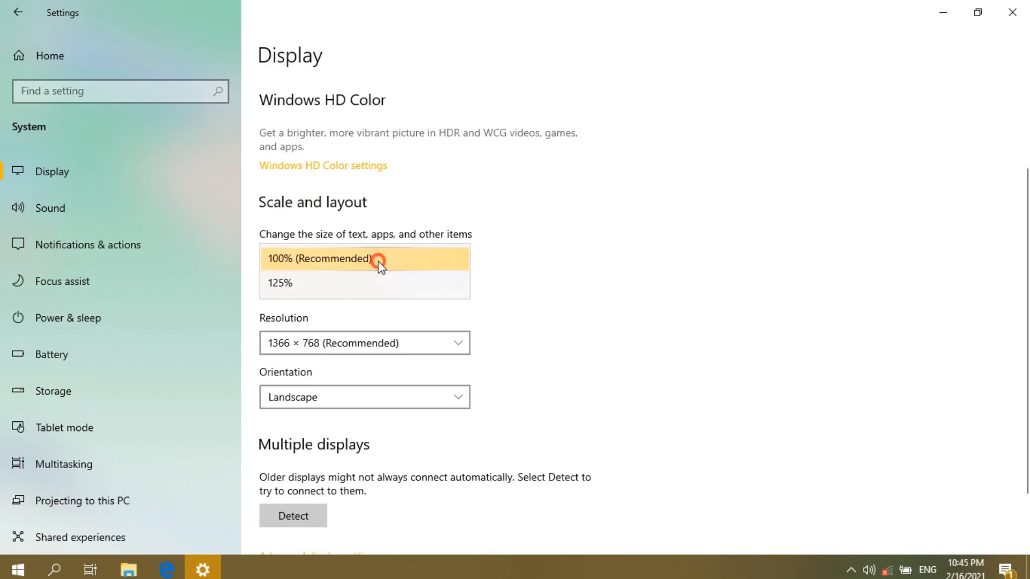
{"action": "left_click", "coordinate": [379, 262]}
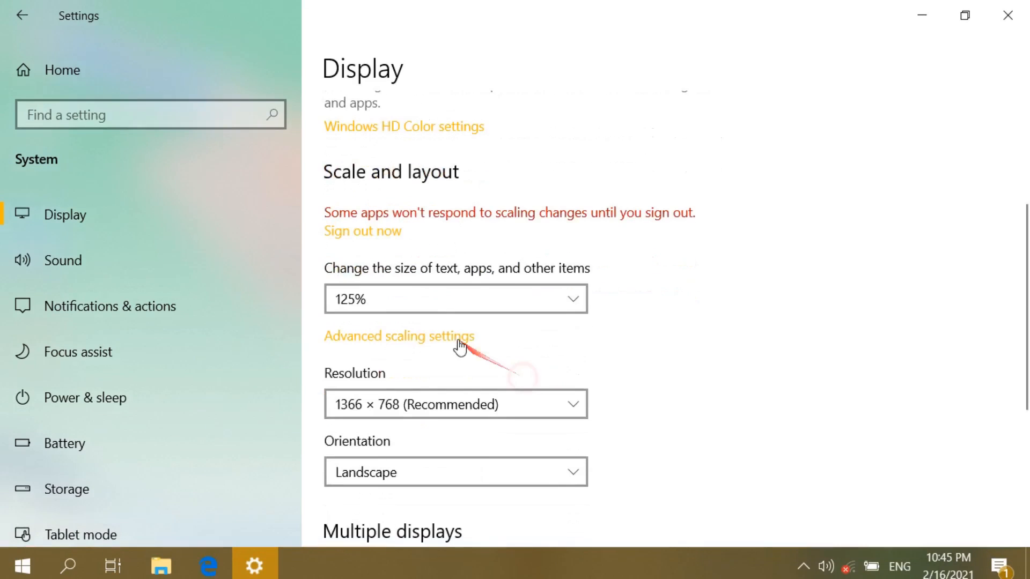
{"action": "left_click", "coordinate": [429, 297]}
{"action": "left_click", "coordinate": [394, 267]}
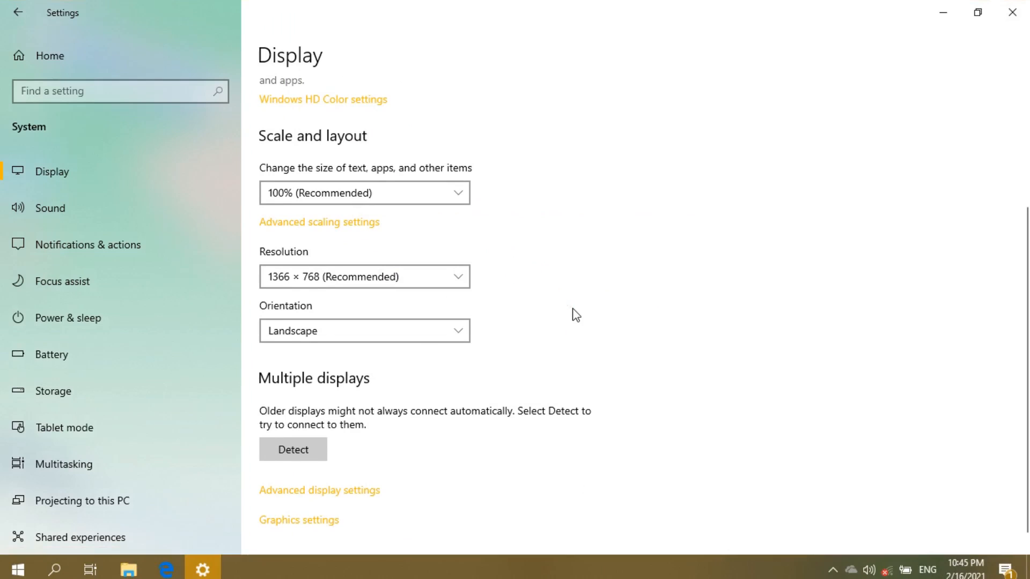
{"action": "scroll", "coordinate": [574, 315], "scroll_direction": "up", "scroll_amount": 3}
{"action": "scroll", "coordinate": [573, 315], "scroll_direction": "down", "scroll_amount": 3}
- Set scaling to 125%, dismiss the blurry-apps suggestion, then restore 100% (Recommended)
{"action": "left_click", "coordinate": [445, 191]}
{"action": "left_click", "coordinate": [417, 216]}
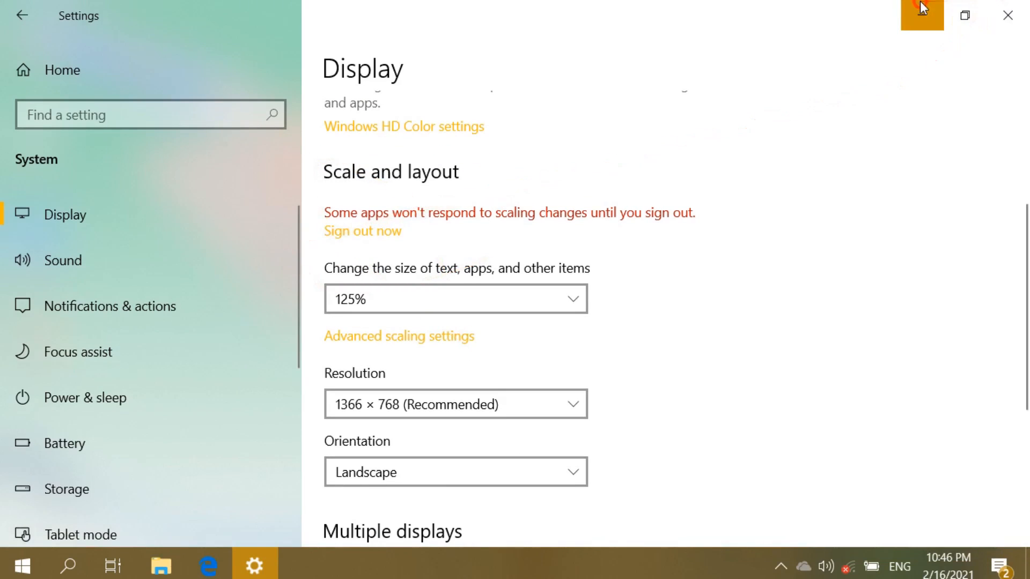
{"action": "left_click", "coordinate": [1006, 12]}
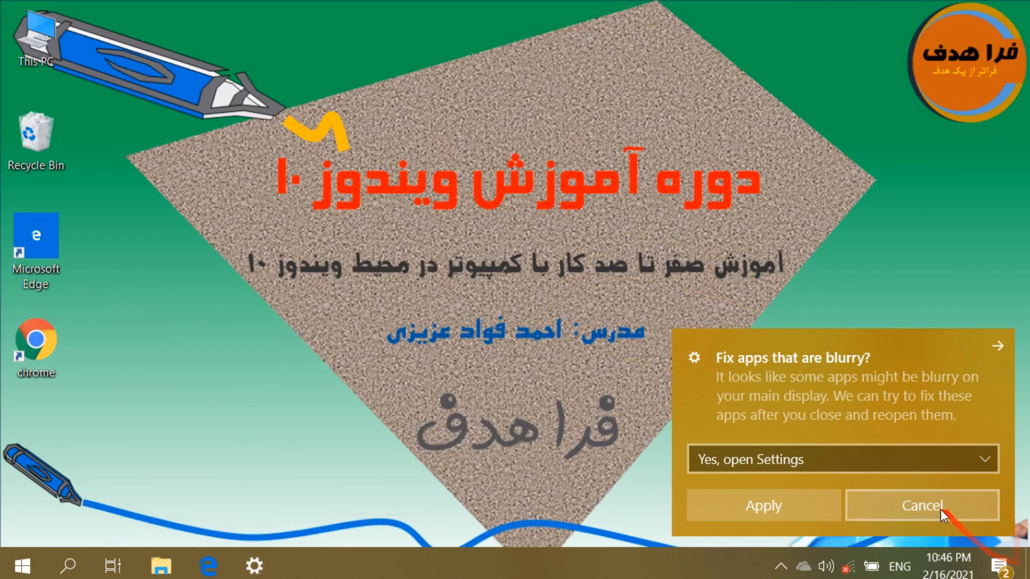
{"action": "left_click", "coordinate": [918, 506]}
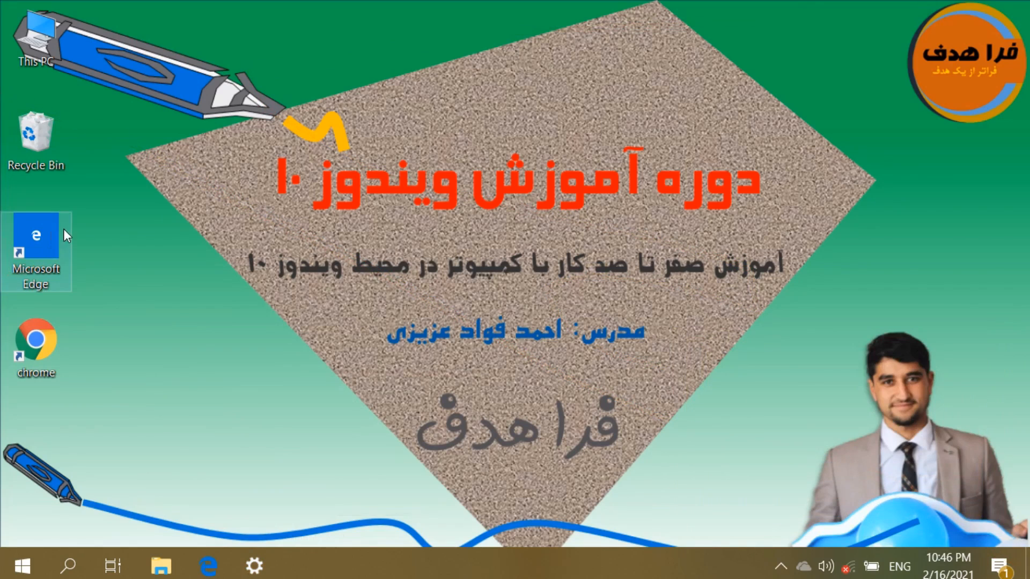
{"action": "left_click", "coordinate": [254, 565]}
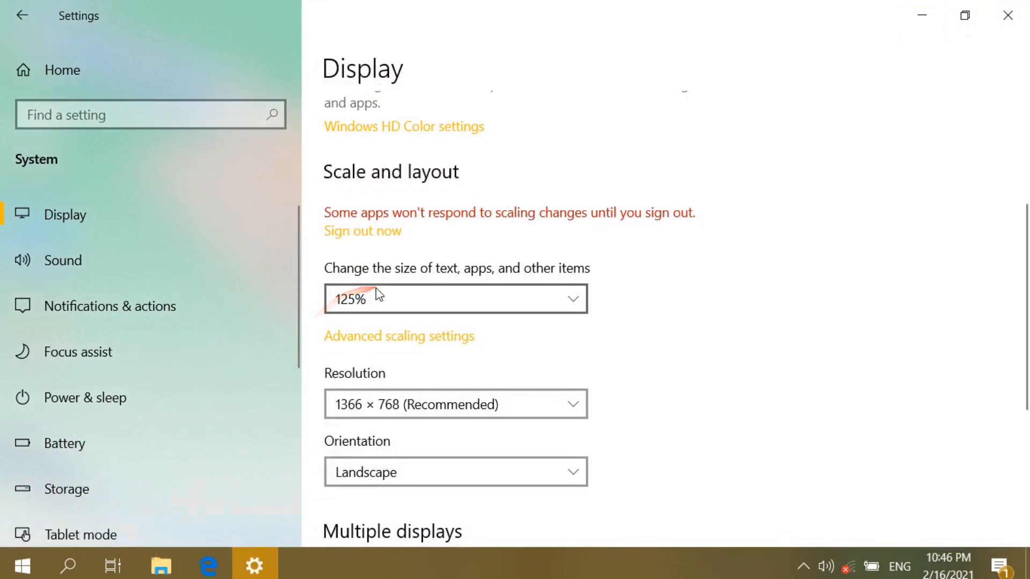
{"action": "left_click", "coordinate": [377, 295]}
{"action": "left_click", "coordinate": [379, 270]}
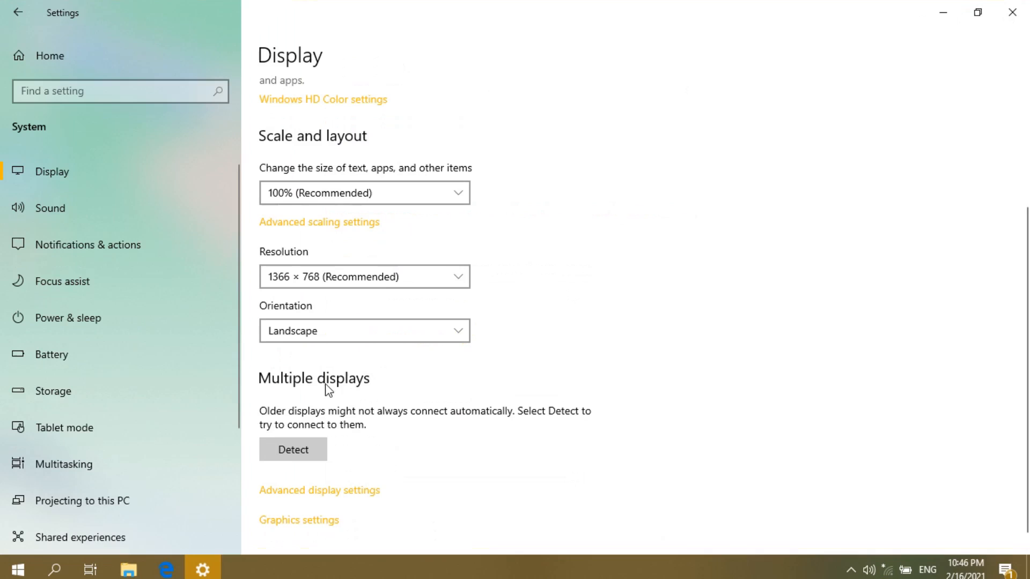
{"action": "left_click", "coordinate": [309, 279]}
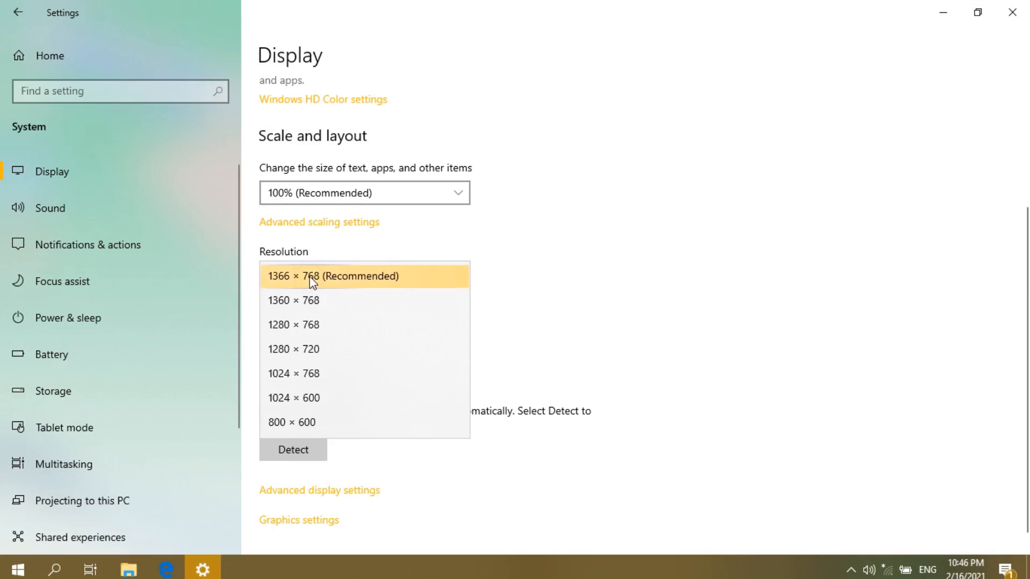
{"action": "left_click", "coordinate": [311, 279]}
{"action": "left_click", "coordinate": [313, 278]}
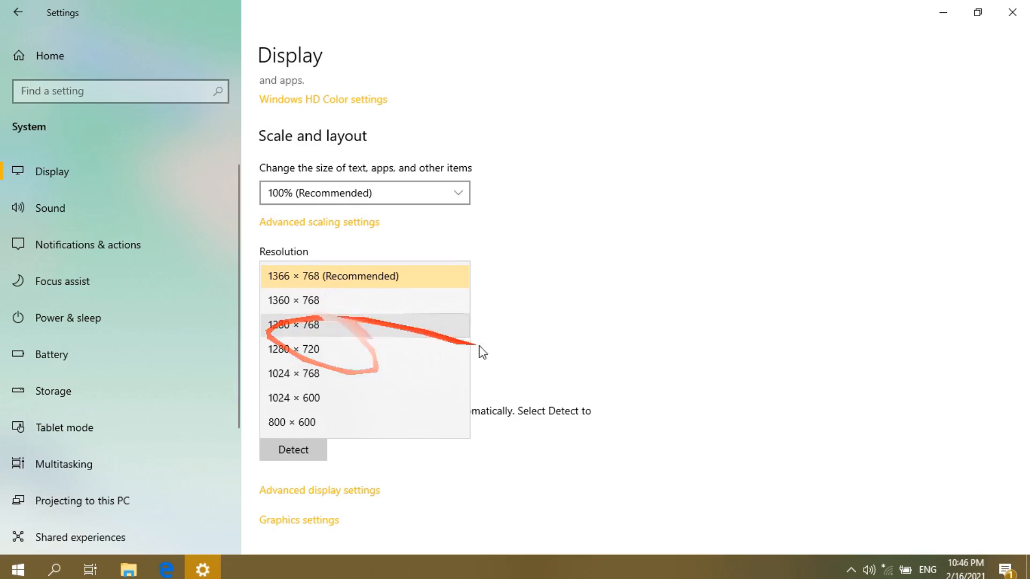
{"action": "left_click", "coordinate": [519, 282]}
{"action": "left_click", "coordinate": [279, 277]}
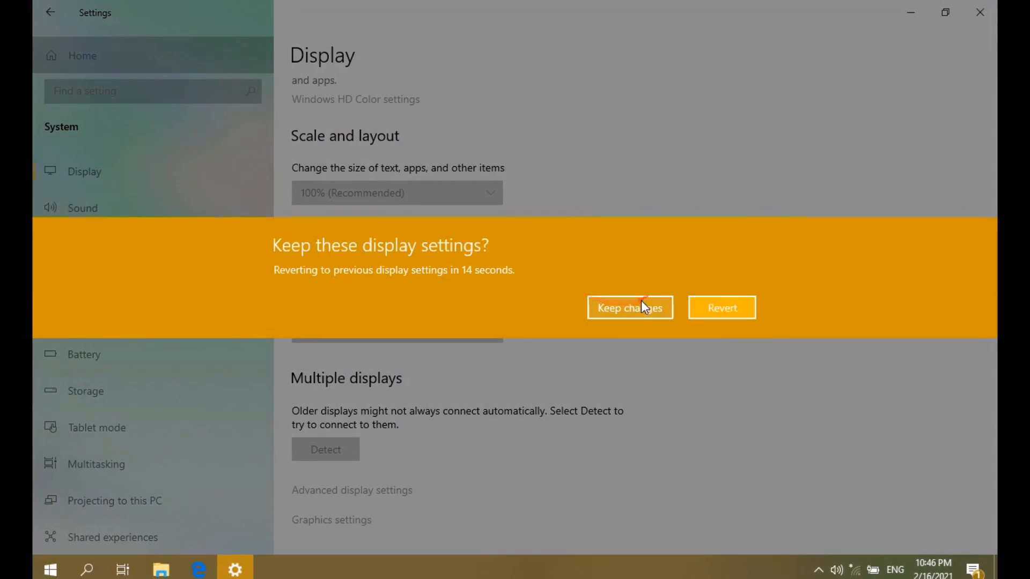
{"action": "left_click", "coordinate": [636, 304]}
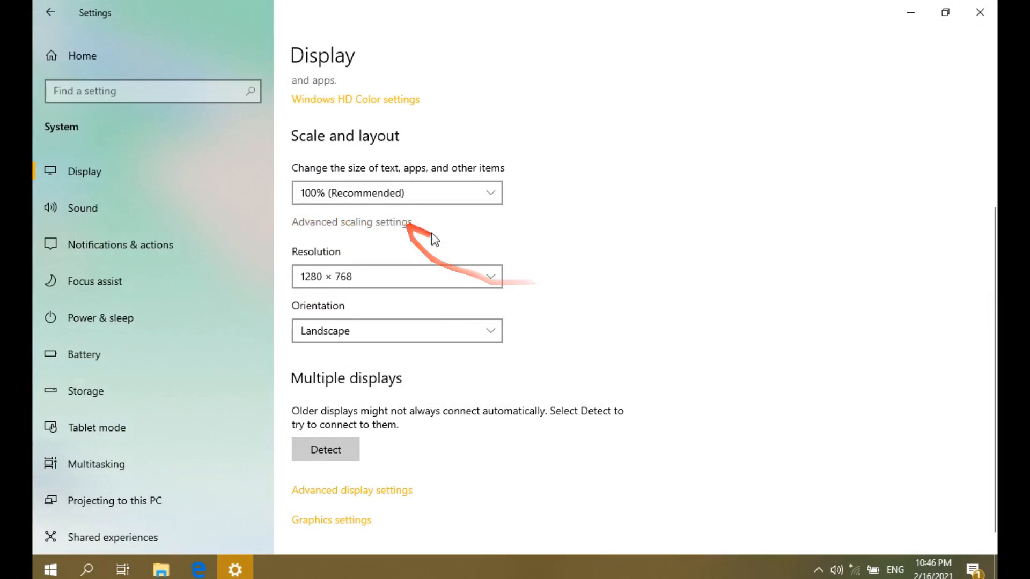
{"action": "left_click", "coordinate": [458, 282]}
{"action": "left_click", "coordinate": [375, 347]}
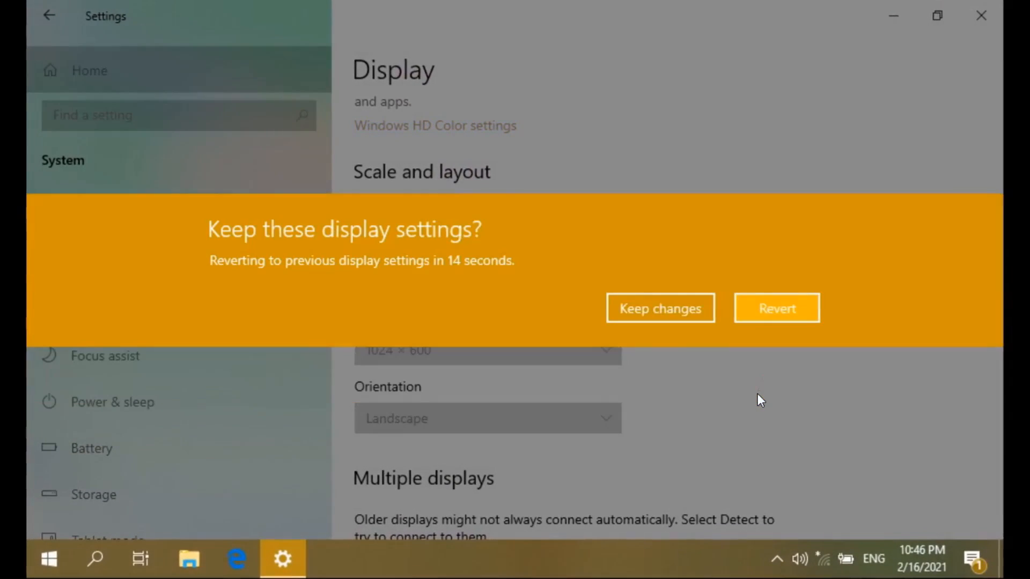
{"action": "left_click", "coordinate": [643, 313]}
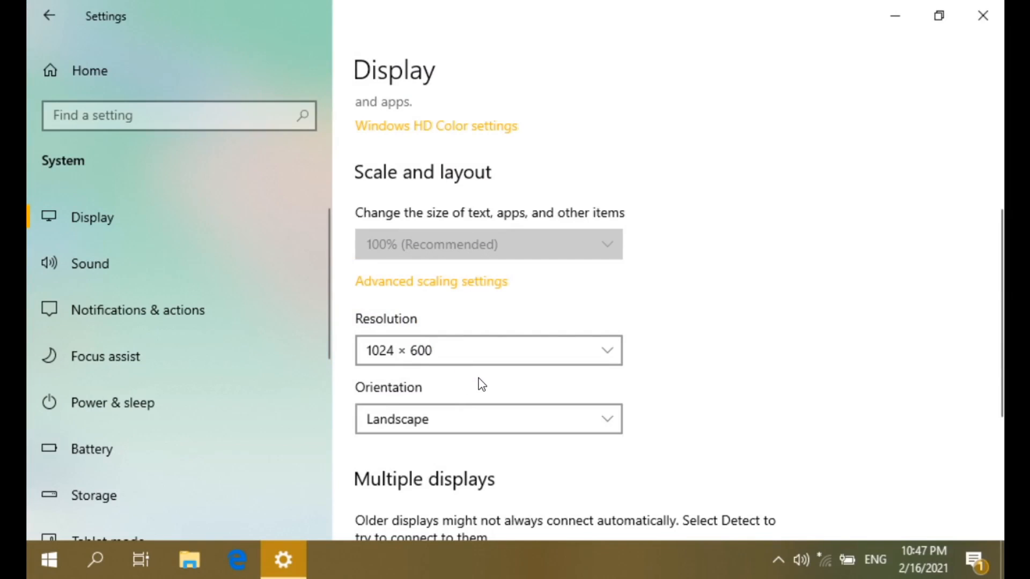
{"action": "left_click", "coordinate": [474, 349]}
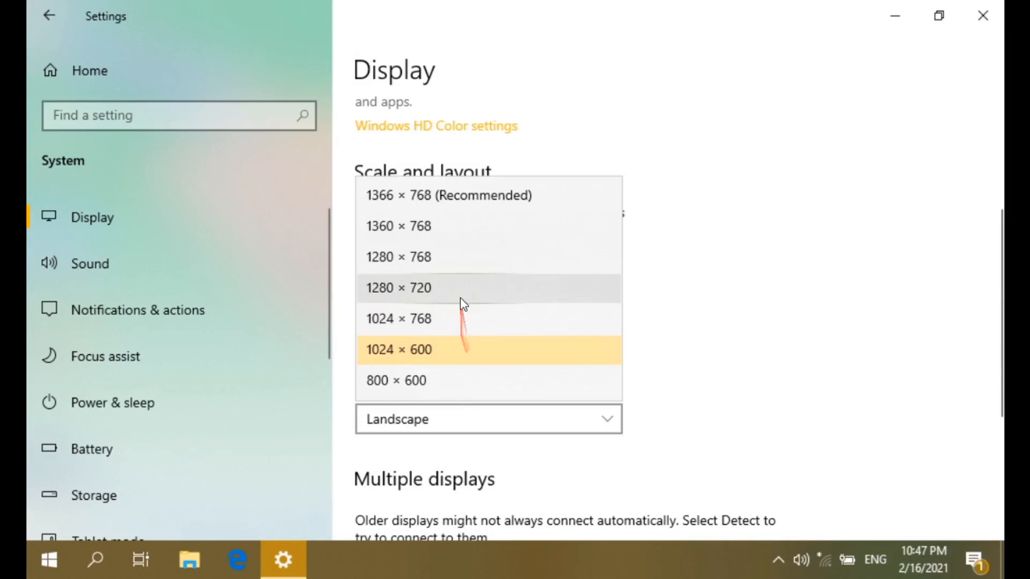
{"action": "left_click", "coordinate": [459, 204]}
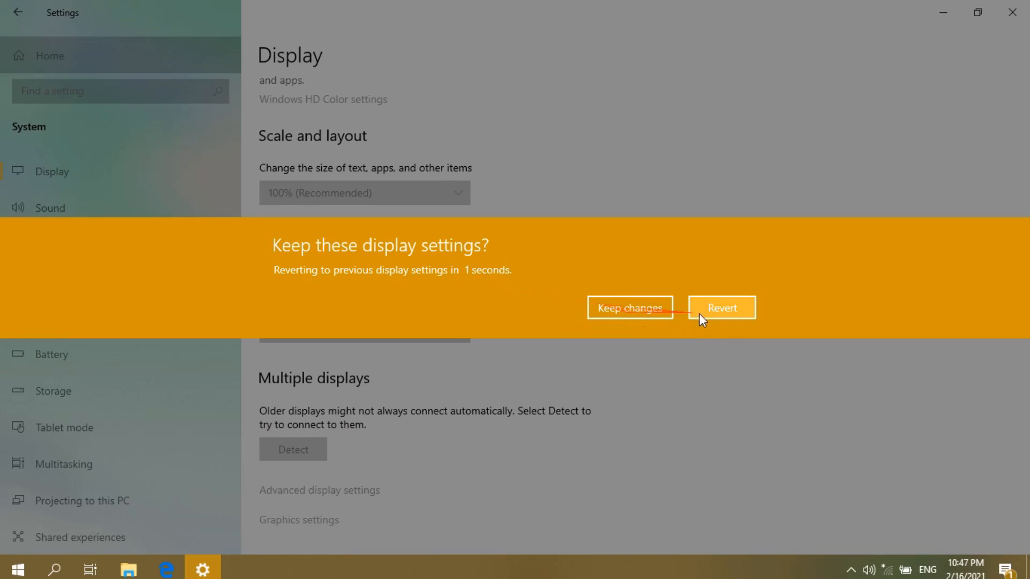
{"action": "left_click", "coordinate": [728, 308]}
{"action": "left_click", "coordinate": [626, 316]}
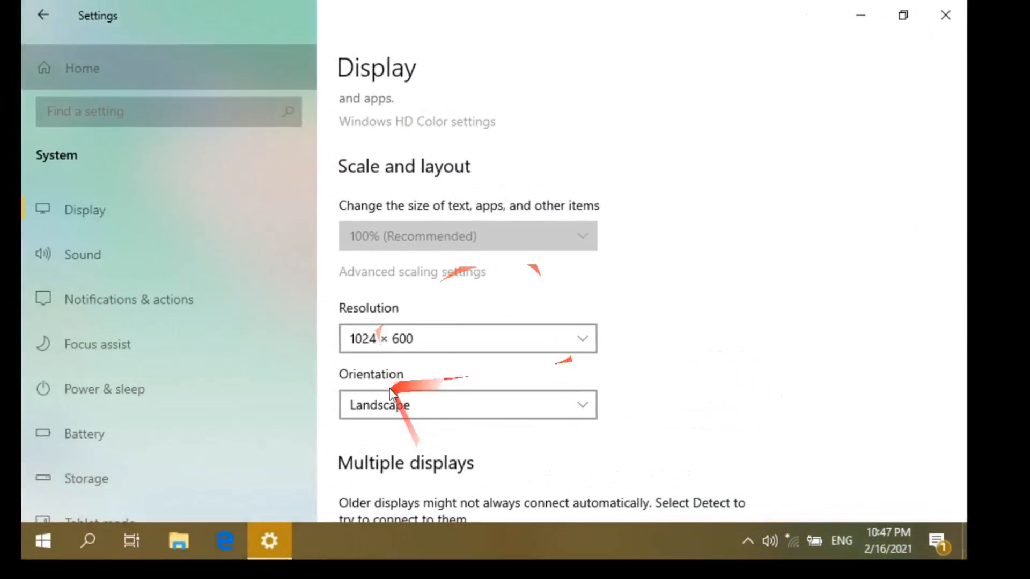
{"action": "scroll", "coordinate": [375, 310], "scroll_direction": "down", "scroll_amount": 3}
{"action": "scroll", "coordinate": [477, 303], "scroll_direction": "up", "scroll_amount": 3}
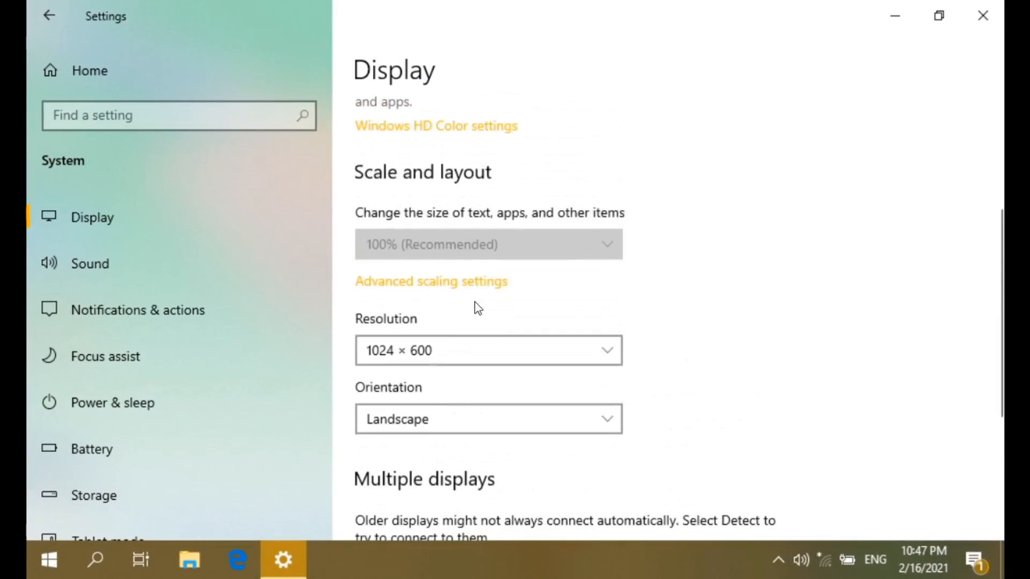
{"action": "left_click", "coordinate": [432, 349]}
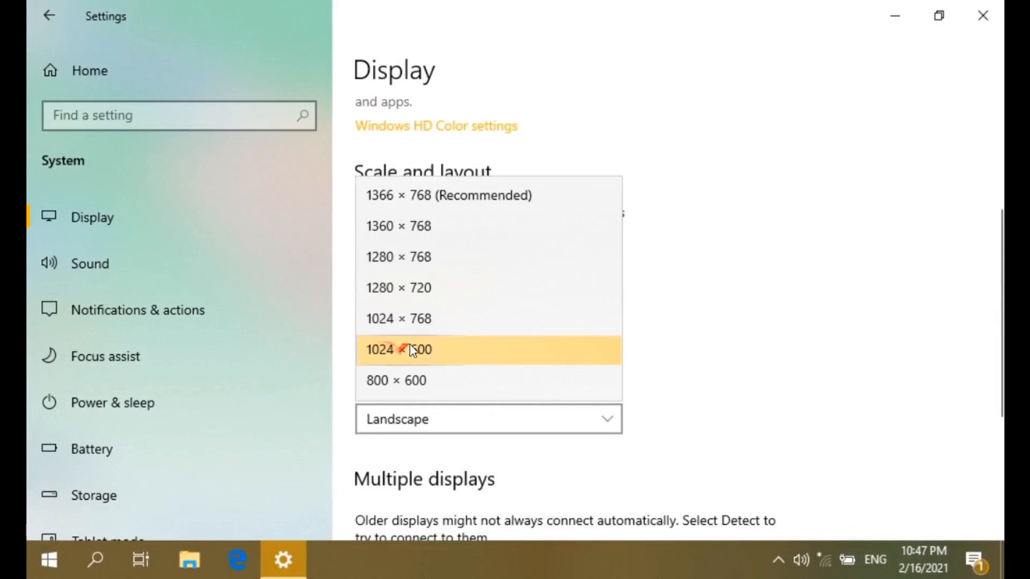
{"action": "left_click", "coordinate": [451, 195]}
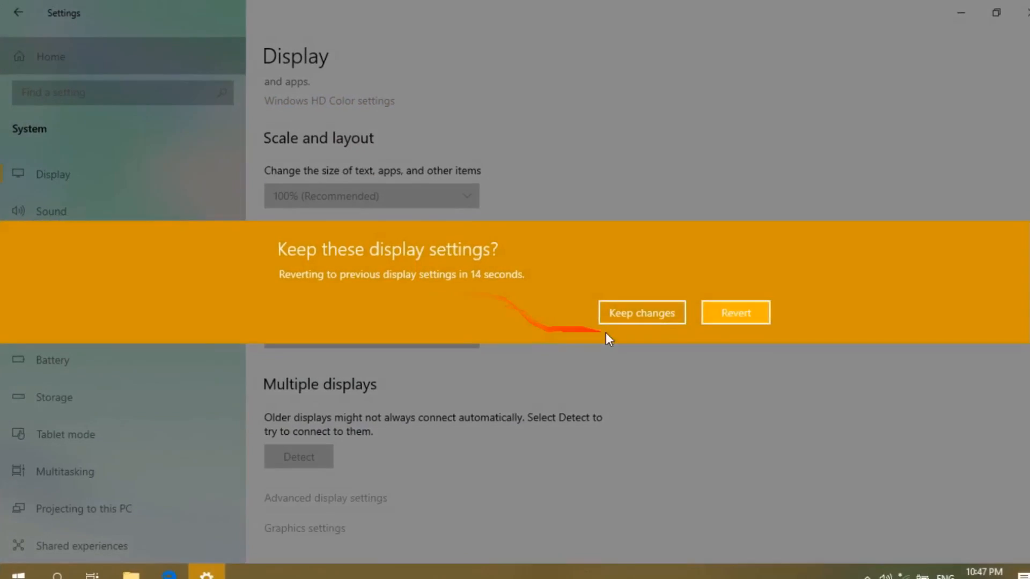
{"action": "left_click", "coordinate": [562, 270]}
{"action": "scroll", "coordinate": [375, 384], "scroll_direction": "down", "scroll_amount": 1}
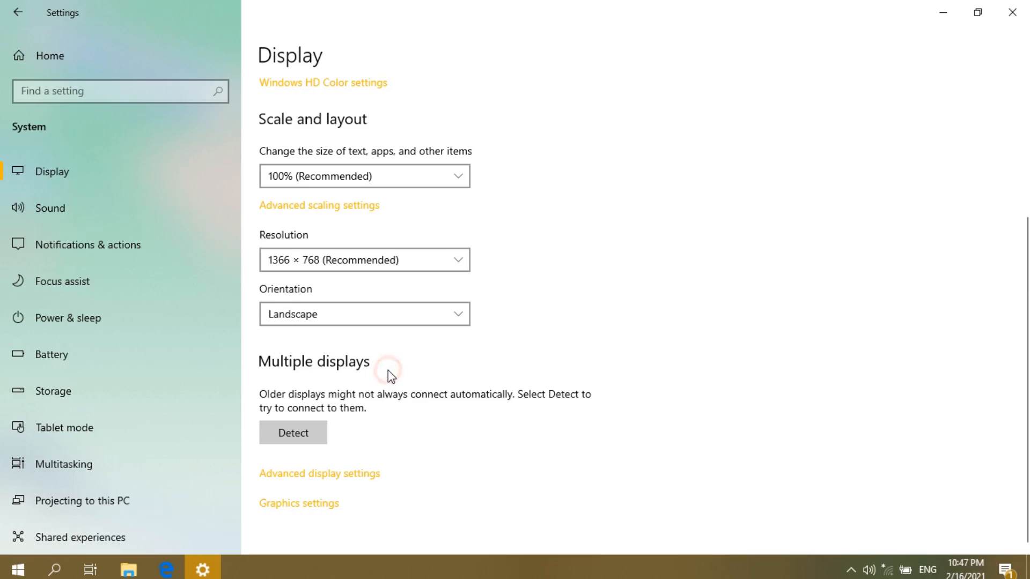
{"action": "scroll", "coordinate": [387, 374], "scroll_direction": "up", "scroll_amount": 3}
{"action": "scroll", "coordinate": [390, 377], "scroll_direction": "down", "scroll_amount": 3}
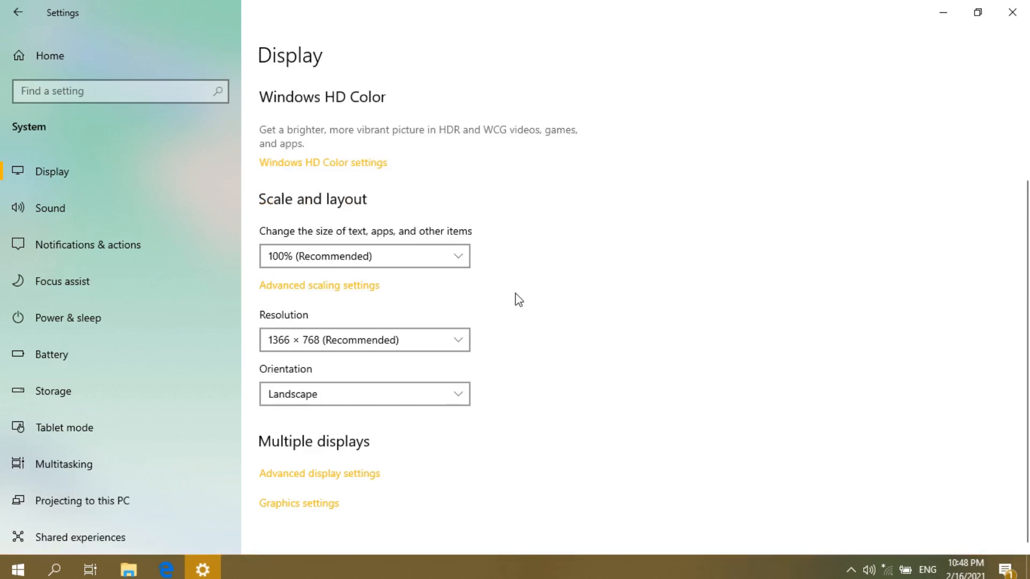
{"action": "scroll", "coordinate": [498, 292], "scroll_direction": "up", "scroll_amount": 3}
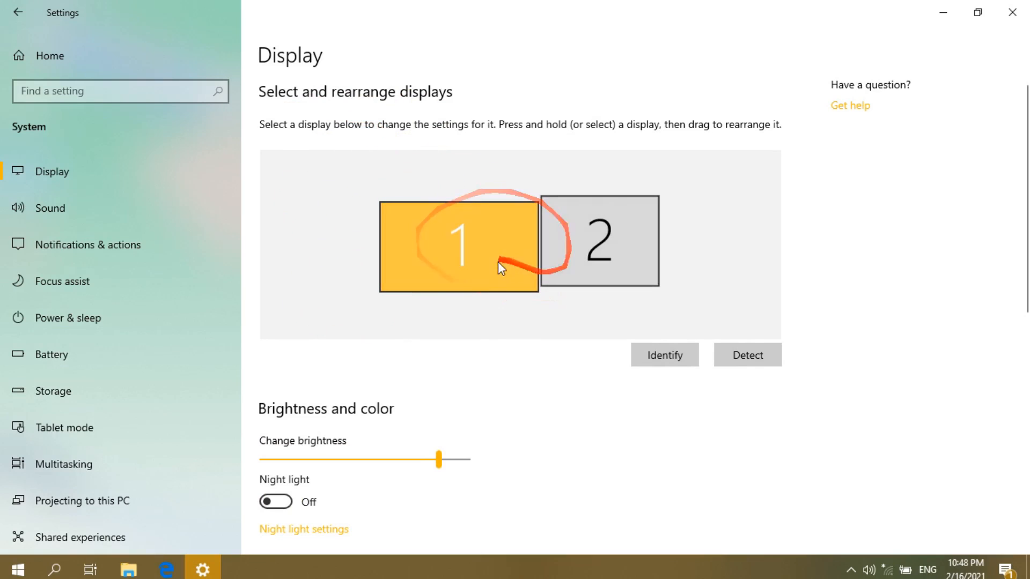
{"action": "scroll", "coordinate": [436, 243], "scroll_direction": "down", "scroll_amount": 10}
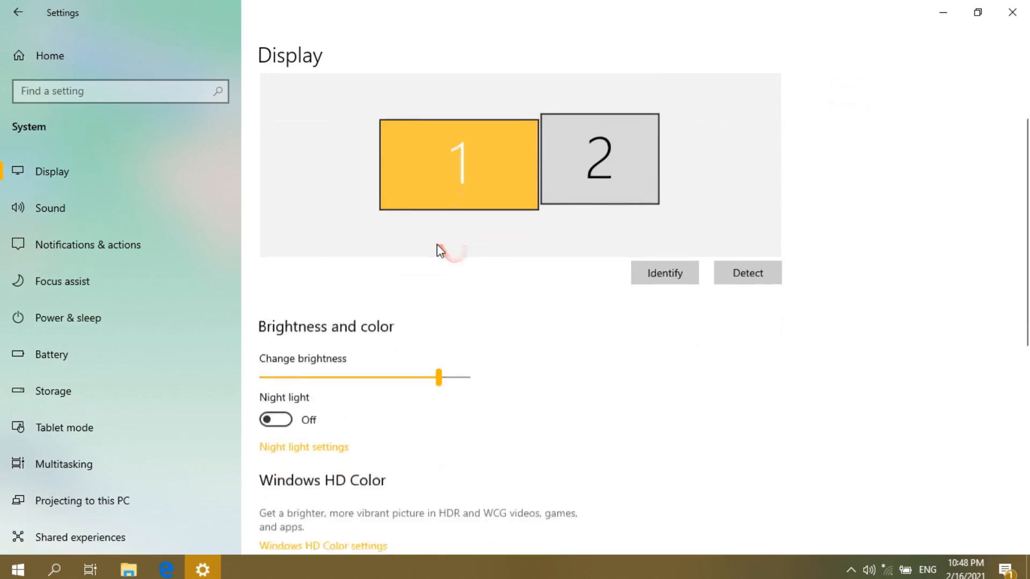
{"action": "scroll", "coordinate": [436, 258], "scroll_direction": "up", "scroll_amount": 5}
{"action": "scroll", "coordinate": [436, 268], "scroll_direction": "up", "scroll_amount": 4}
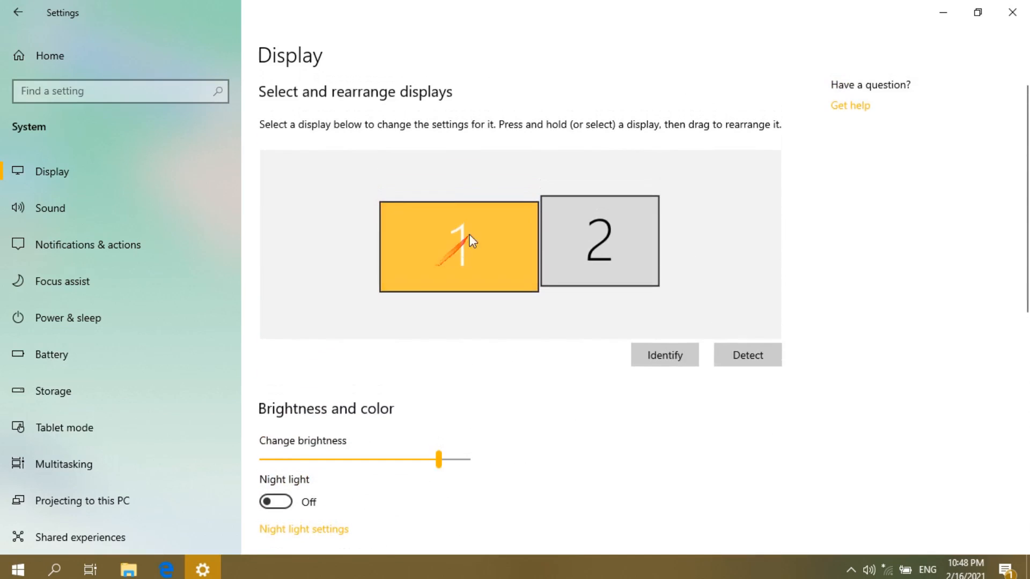
{"action": "scroll", "coordinate": [386, 211], "scroll_direction": "down", "scroll_amount": 8}
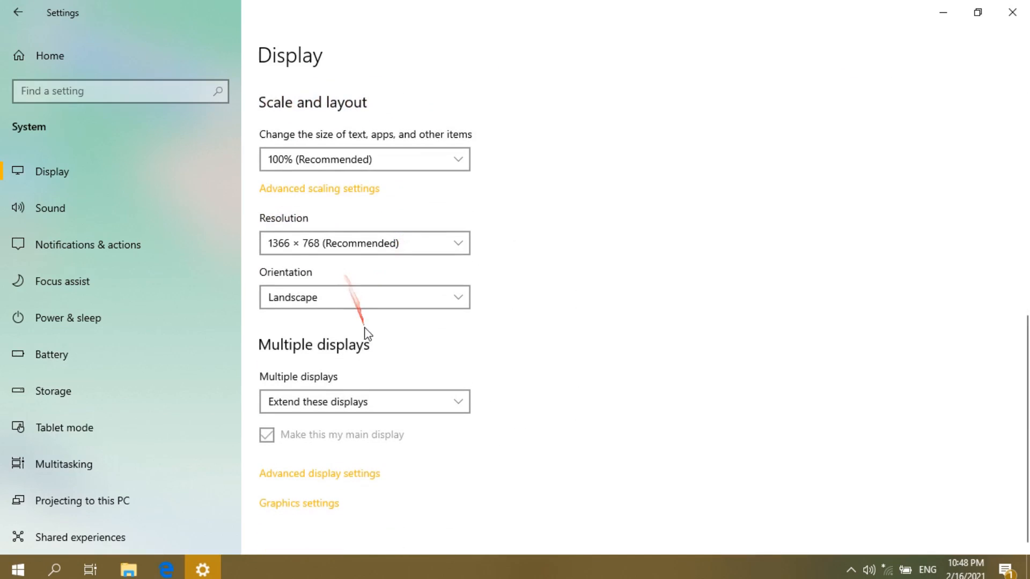
{"action": "scroll", "coordinate": [344, 391], "scroll_direction": "up", "scroll_amount": 8}
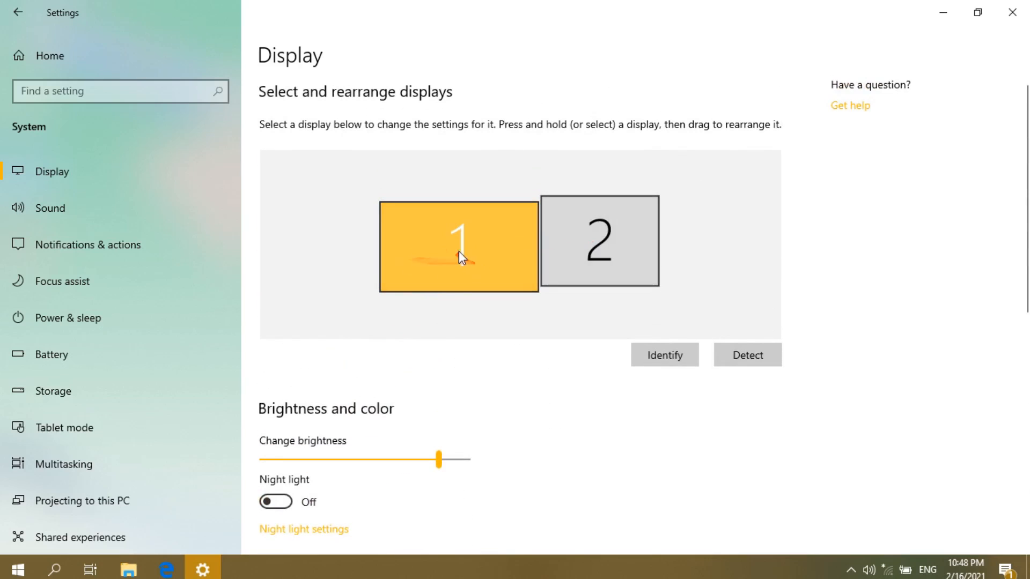
{"action": "scroll", "coordinate": [458, 250], "scroll_direction": "down", "scroll_amount": 8}
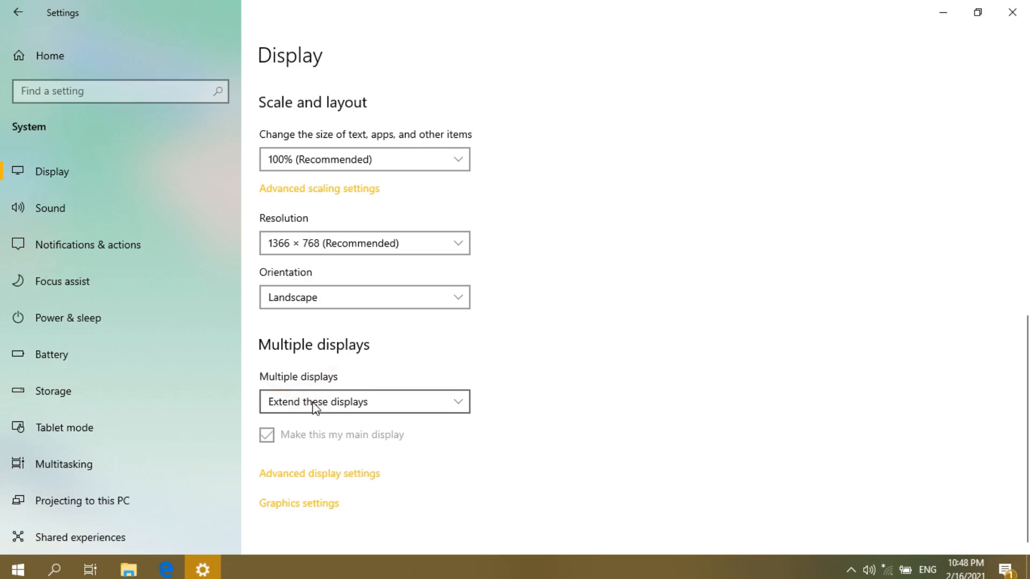
- Switch Multiple displays to Duplicate these displays and keep the change
{"action": "left_click", "coordinate": [313, 403]}
{"action": "left_click", "coordinate": [354, 337]}
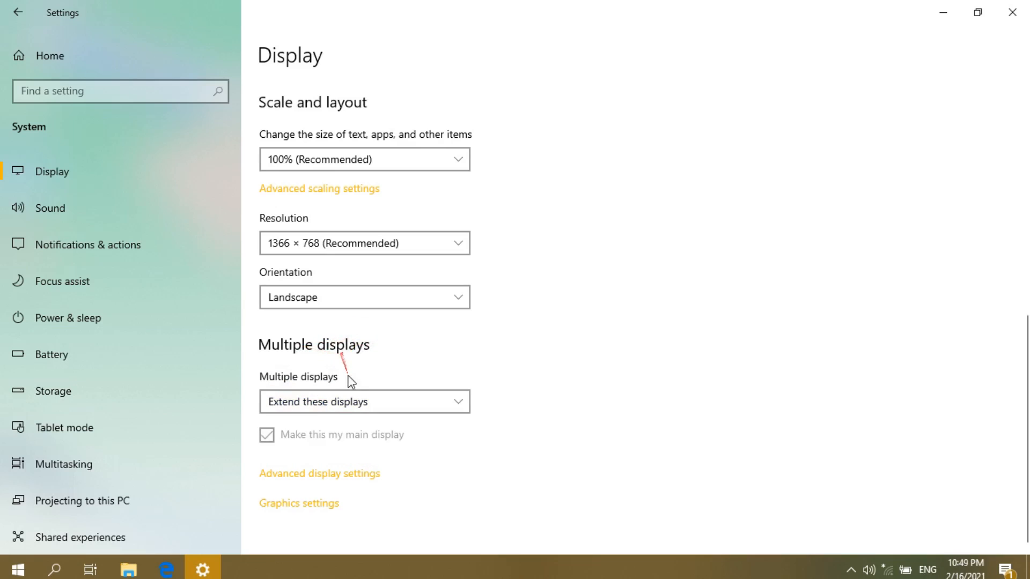
{"action": "left_click", "coordinate": [350, 400]}
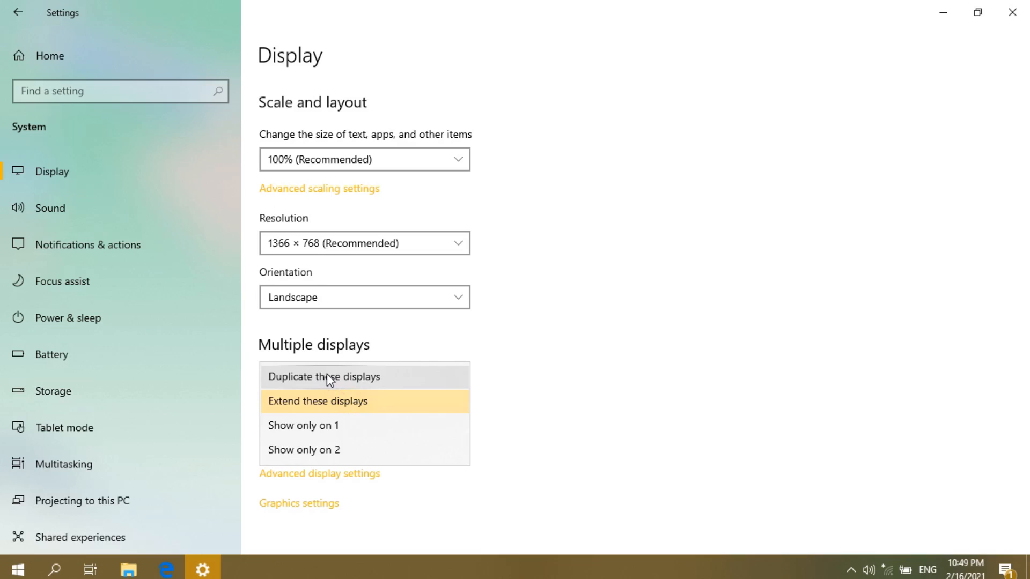
{"action": "left_click", "coordinate": [354, 335]}
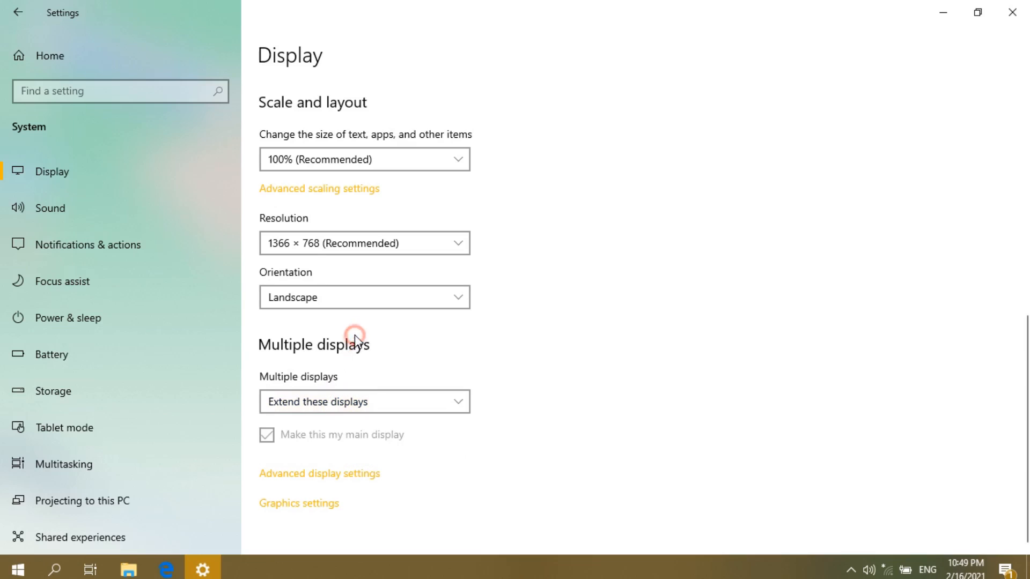
{"action": "left_click", "coordinate": [347, 405]}
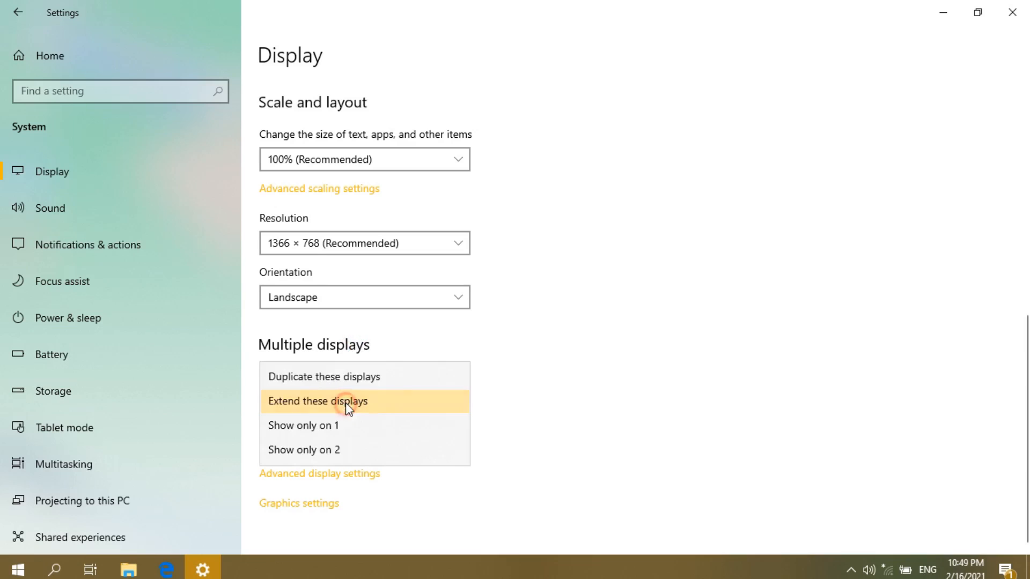
{"action": "left_click", "coordinate": [349, 355]}
{"action": "left_click", "coordinate": [349, 400]}
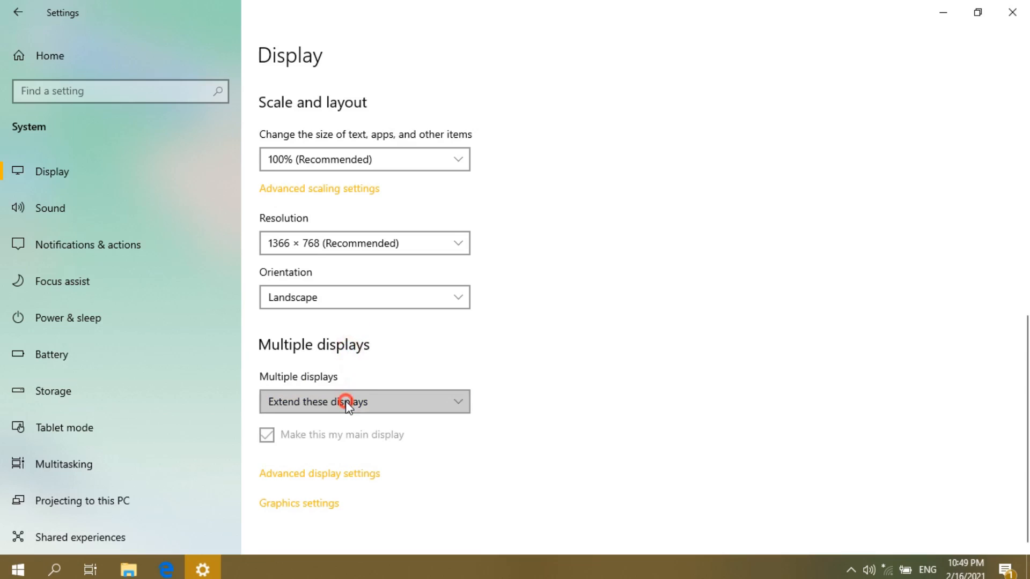
{"action": "left_click", "coordinate": [328, 351]}
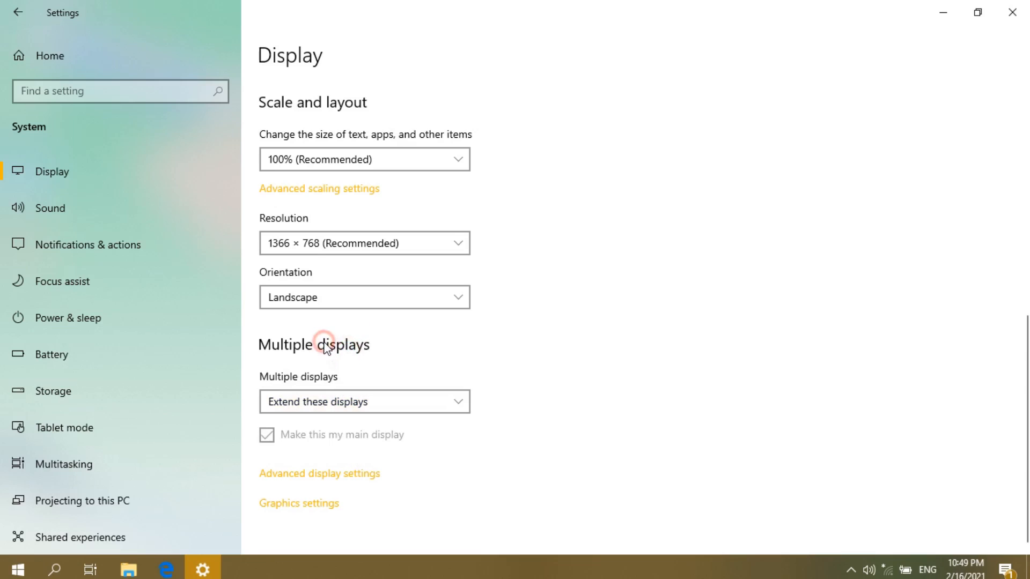
{"action": "left_click", "coordinate": [318, 406]}
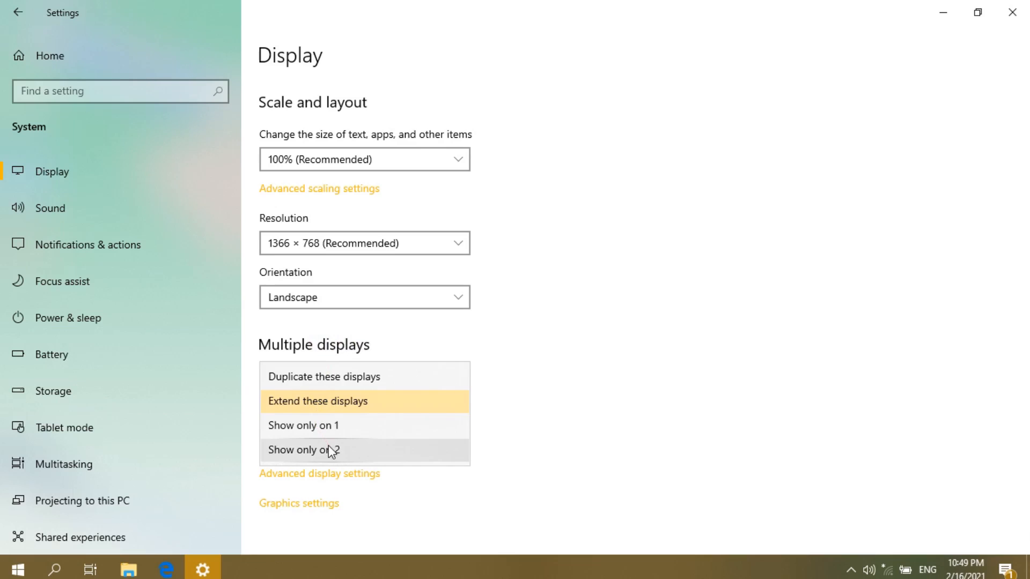
{"action": "left_click", "coordinate": [338, 376]}
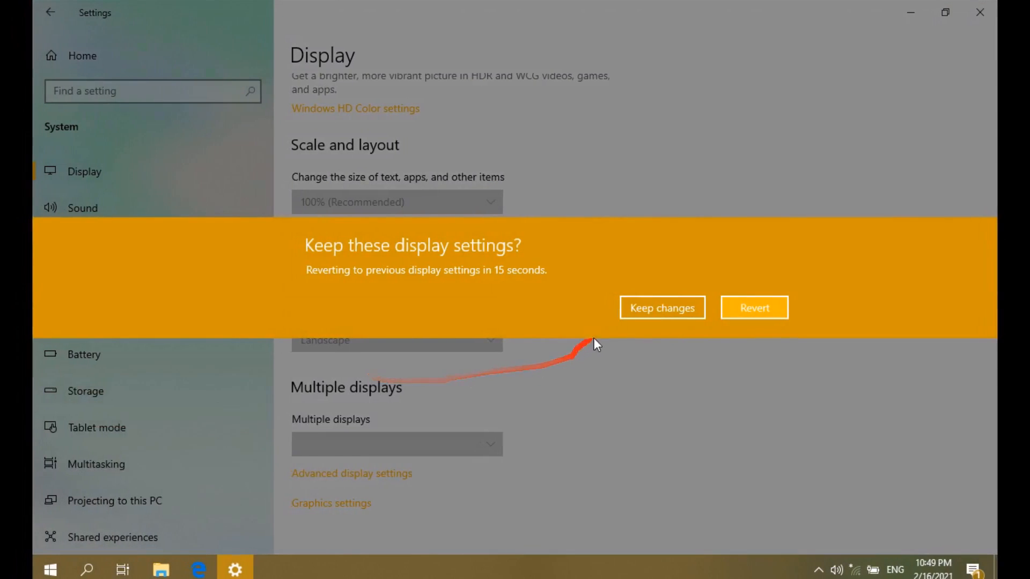
{"action": "left_click", "coordinate": [631, 307]}
{"action": "scroll", "coordinate": [499, 388], "scroll_direction": "up", "scroll_amount": 7}
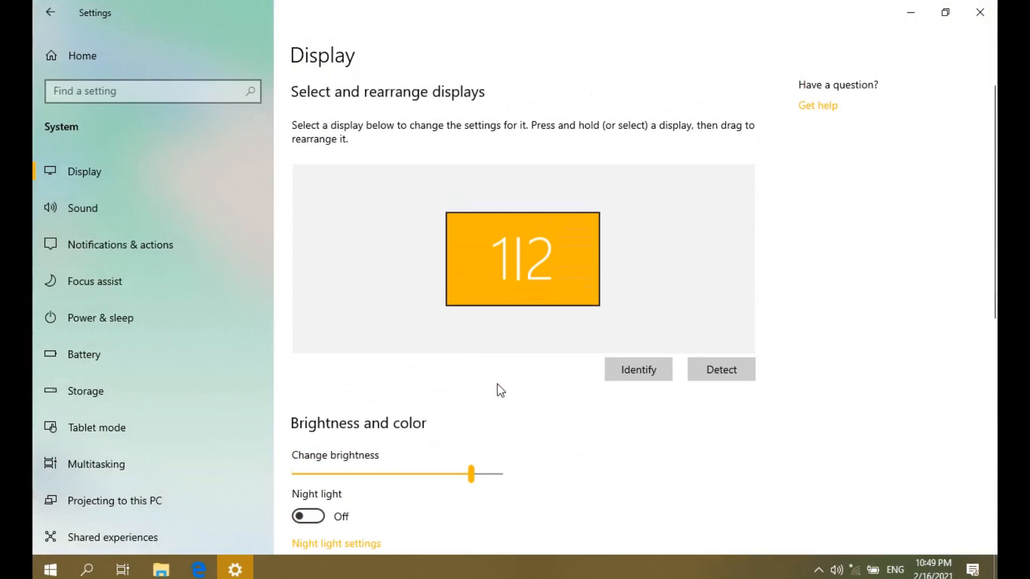
{"action": "scroll", "coordinate": [498, 384], "scroll_direction": "down", "scroll_amount": 2}
{"action": "scroll", "coordinate": [497, 384], "scroll_direction": "up", "scroll_amount": 3}
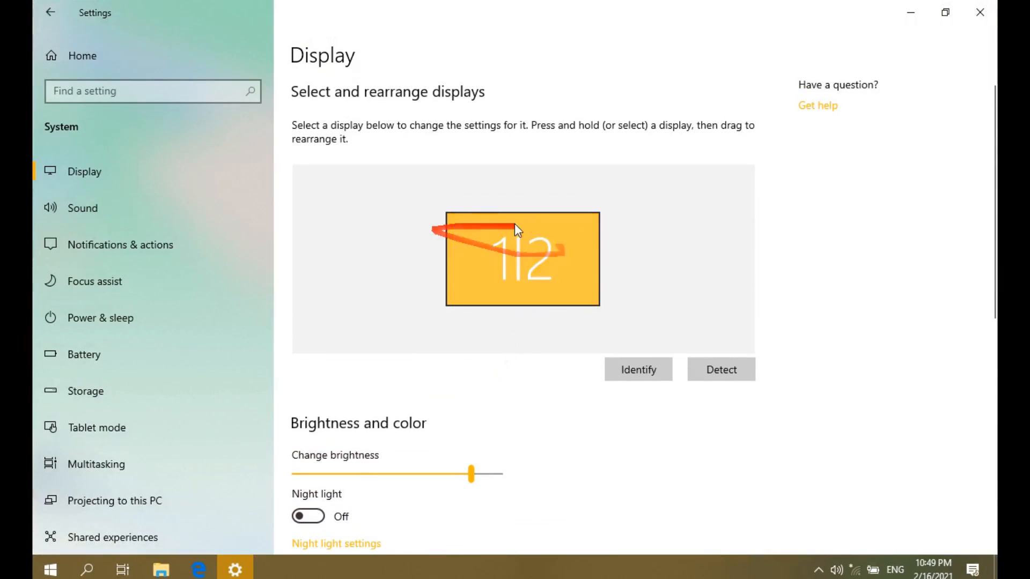
{"action": "scroll", "coordinate": [394, 340], "scroll_direction": "down", "scroll_amount": 5}
{"action": "scroll", "coordinate": [393, 340], "scroll_direction": "down", "scroll_amount": 3}
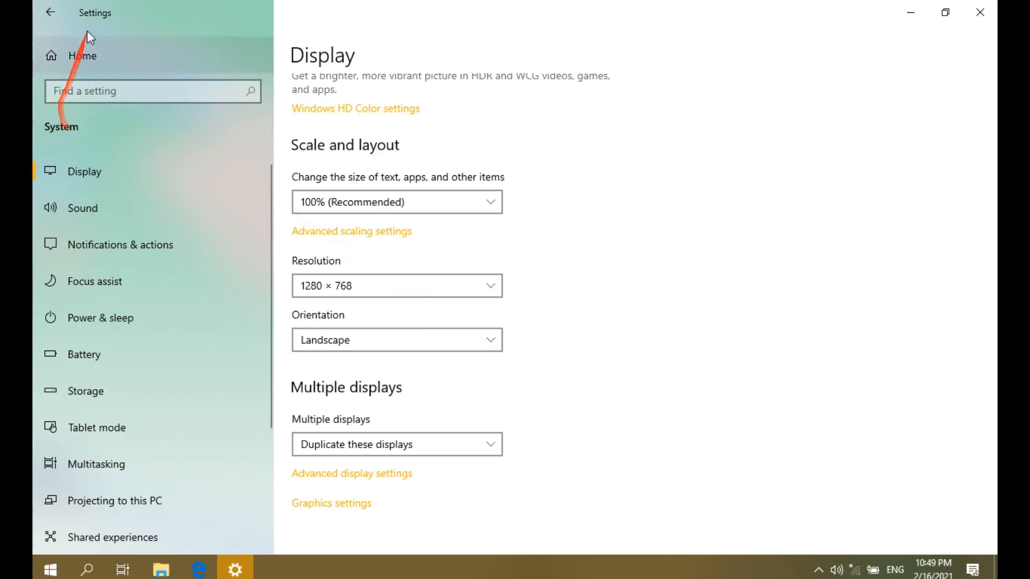
{"action": "left_click", "coordinate": [93, 207]}
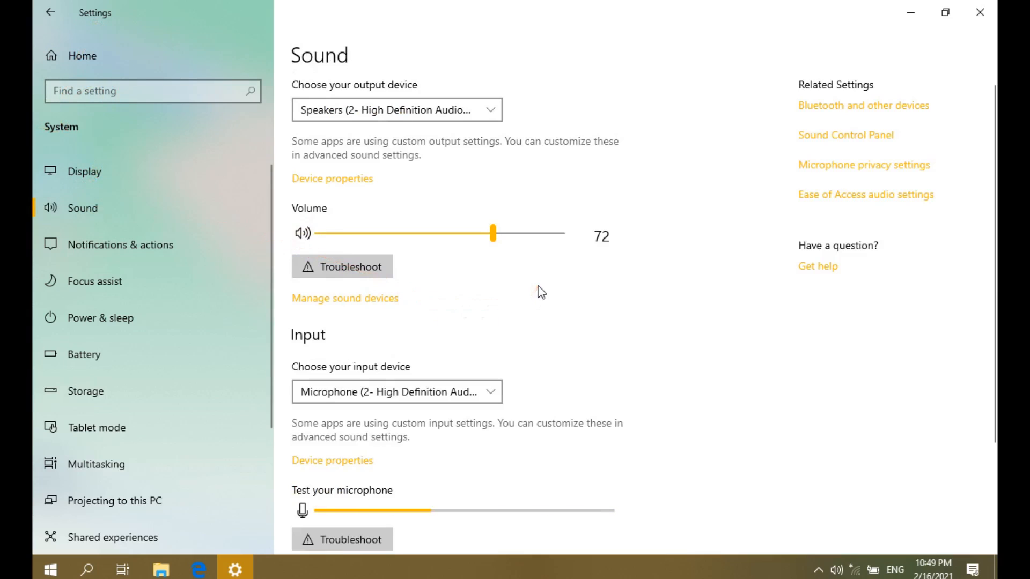
- Check the Speakers volume of 72 and review the output device list, keeping Speakers
{"action": "left_click", "coordinate": [493, 233]}
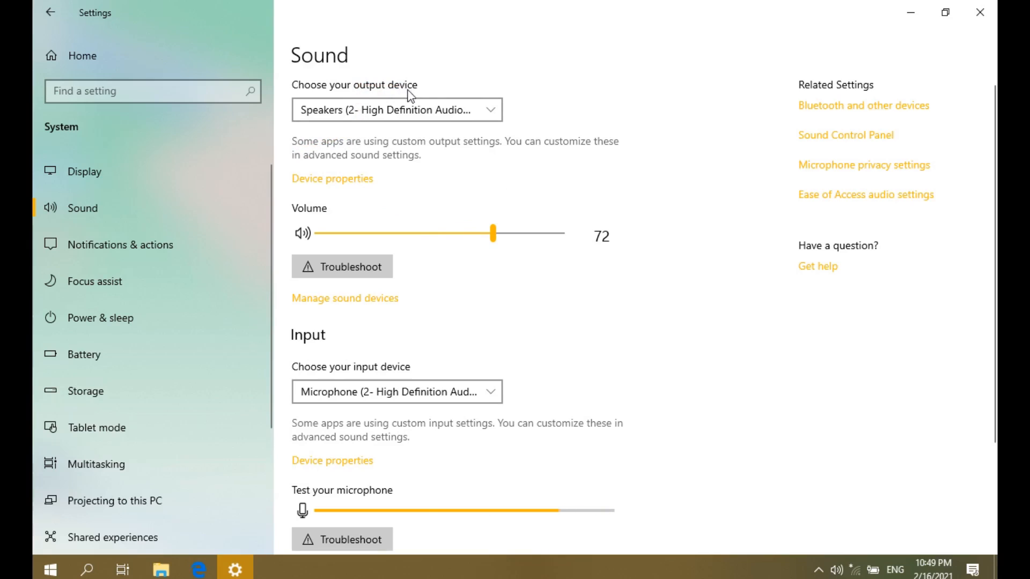
{"action": "left_click", "coordinate": [413, 110]}
{"action": "left_click", "coordinate": [413, 113]}
{"action": "left_click", "coordinate": [439, 107]}
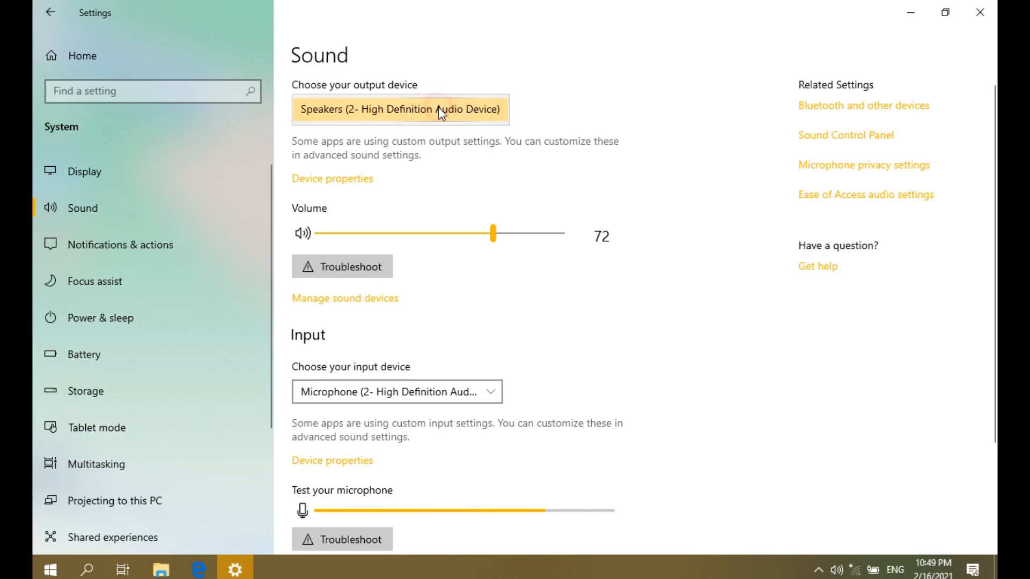
{"action": "left_click", "coordinate": [445, 79]}
{"action": "left_click", "coordinate": [487, 106]}
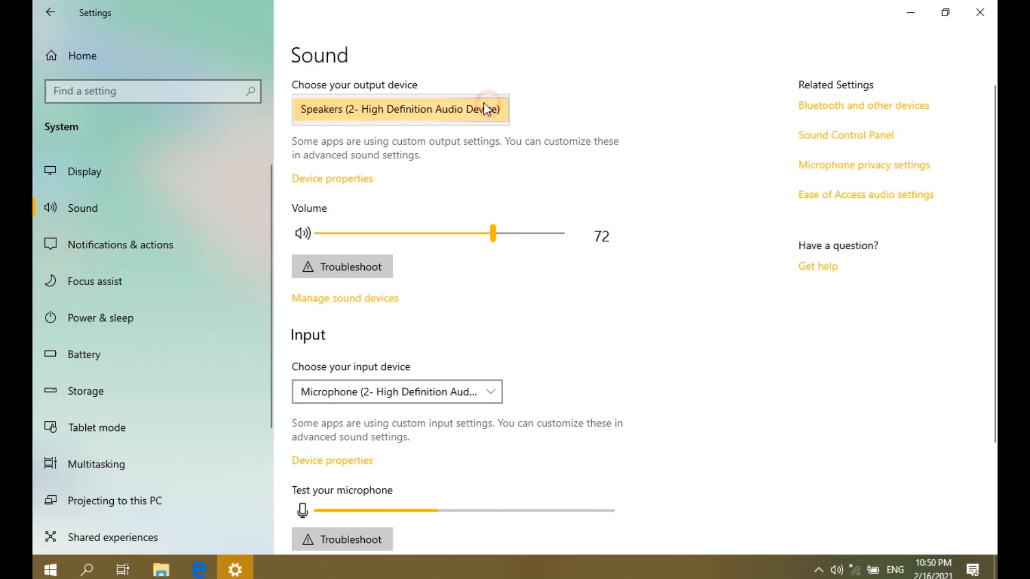
{"action": "left_click", "coordinate": [451, 60]}
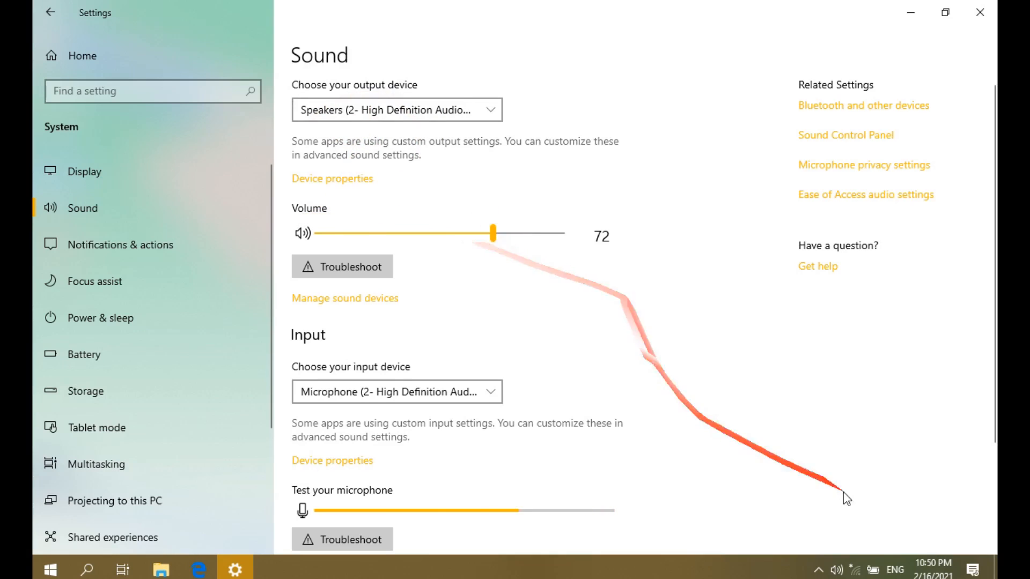
- Raise the system volume from 72 to 79 with the taskbar volume pop-up
{"action": "left_click", "coordinate": [838, 569]}
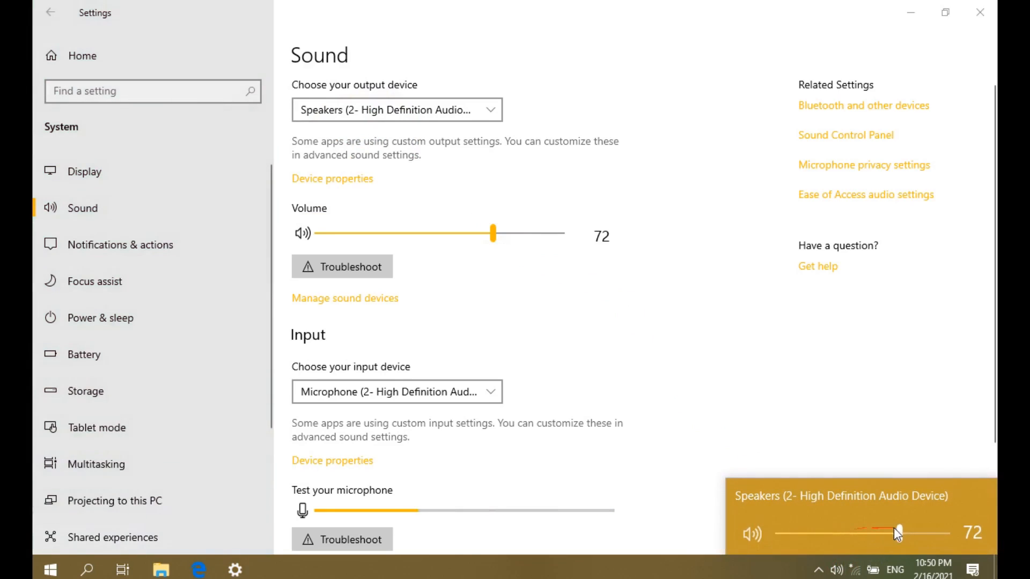
{"action": "mouse_move", "coordinate": [899, 523]}
{"action": "left_mouse_down"}
{"action": "mouse_move", "coordinate": [832, 529]}
{"action": "mouse_move", "coordinate": [940, 523]}
{"action": "mouse_move", "coordinate": [895, 517]}
{"action": "mouse_move", "coordinate": [912, 519]}
{"action": "left_mouse_up"}
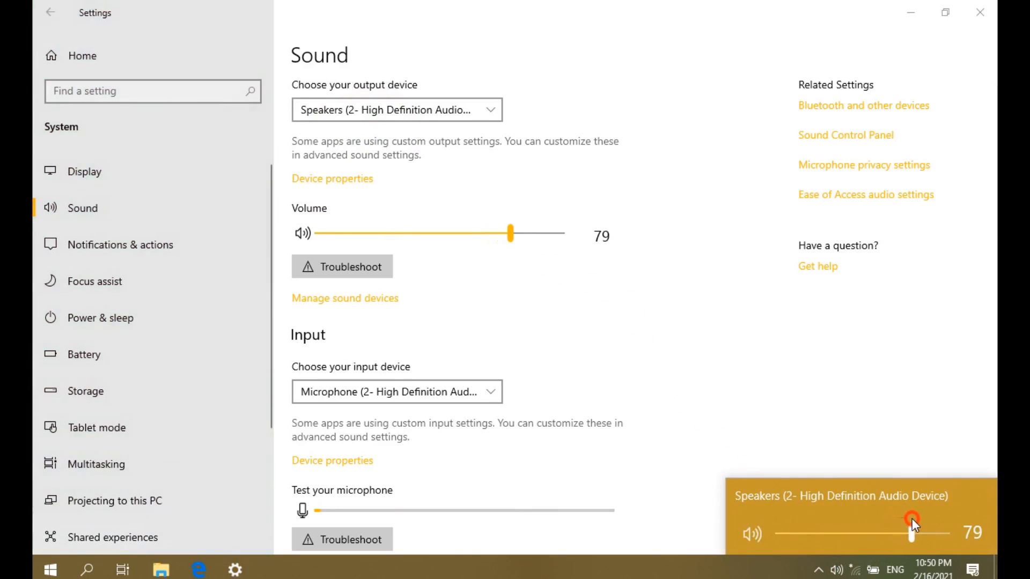
{"action": "left_click", "coordinate": [523, 278]}
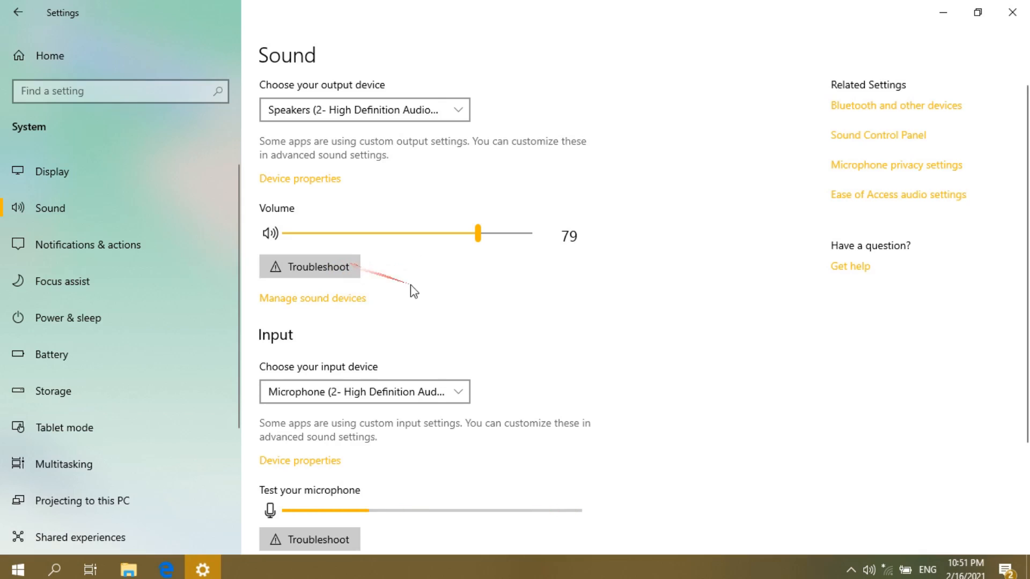
{"action": "scroll", "coordinate": [426, 309], "scroll_direction": "down", "scroll_amount": 2}
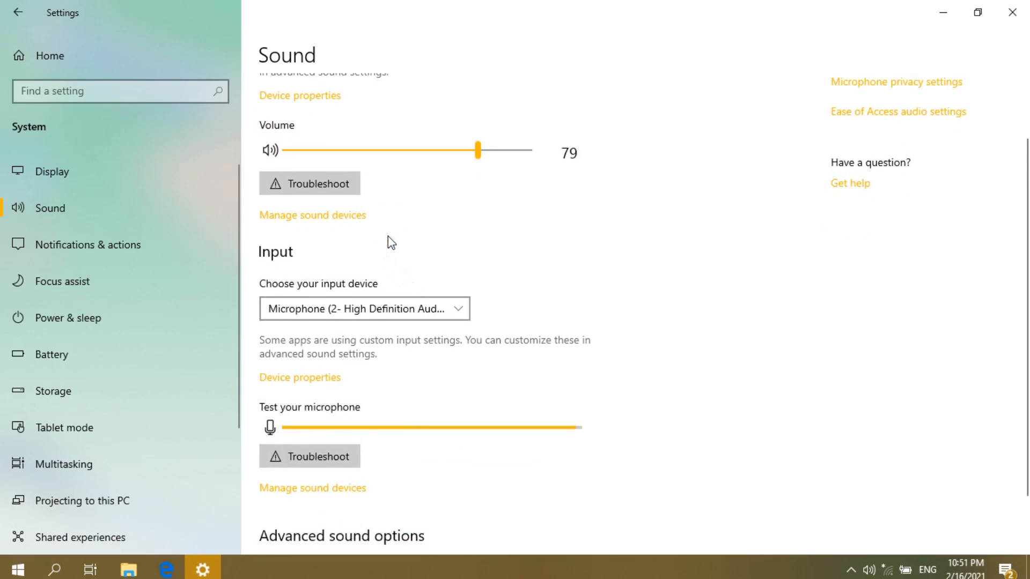
{"action": "scroll", "coordinate": [375, 231], "scroll_direction": "down", "scroll_amount": 1}
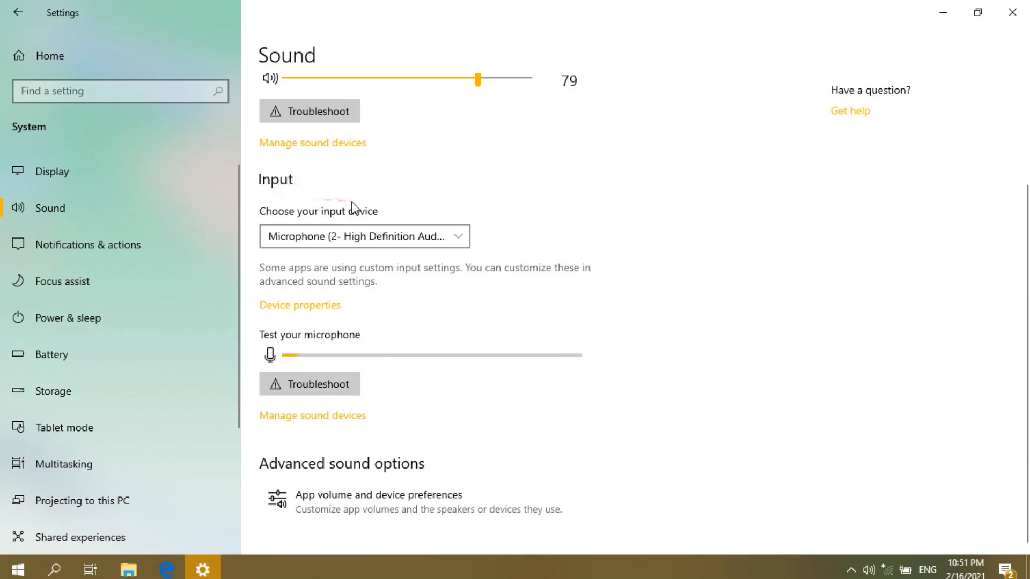
{"action": "scroll", "coordinate": [354, 209], "scroll_direction": "up", "scroll_amount": 3}
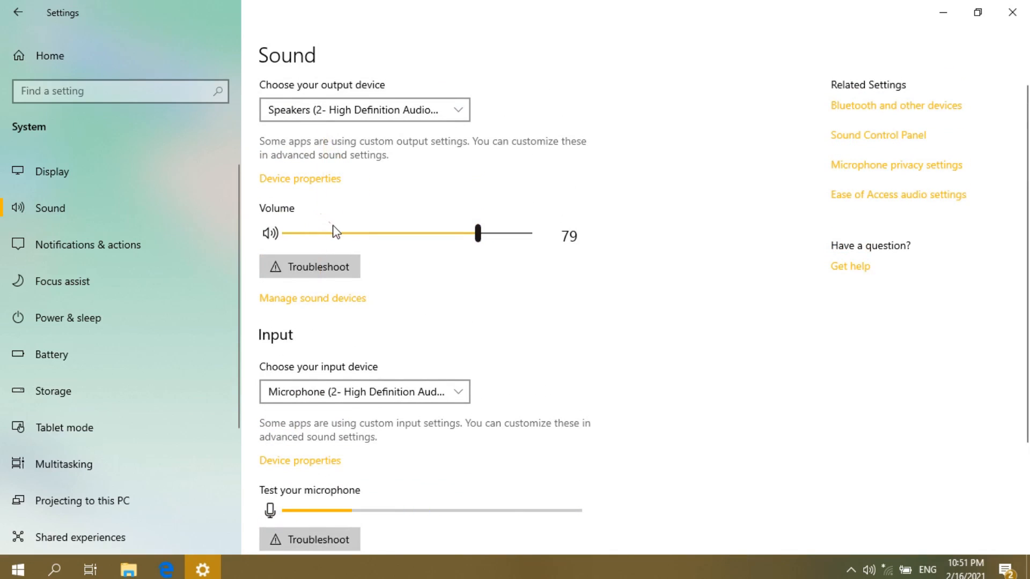
{"action": "scroll", "coordinate": [337, 233], "scroll_direction": "down", "scroll_amount": 2}
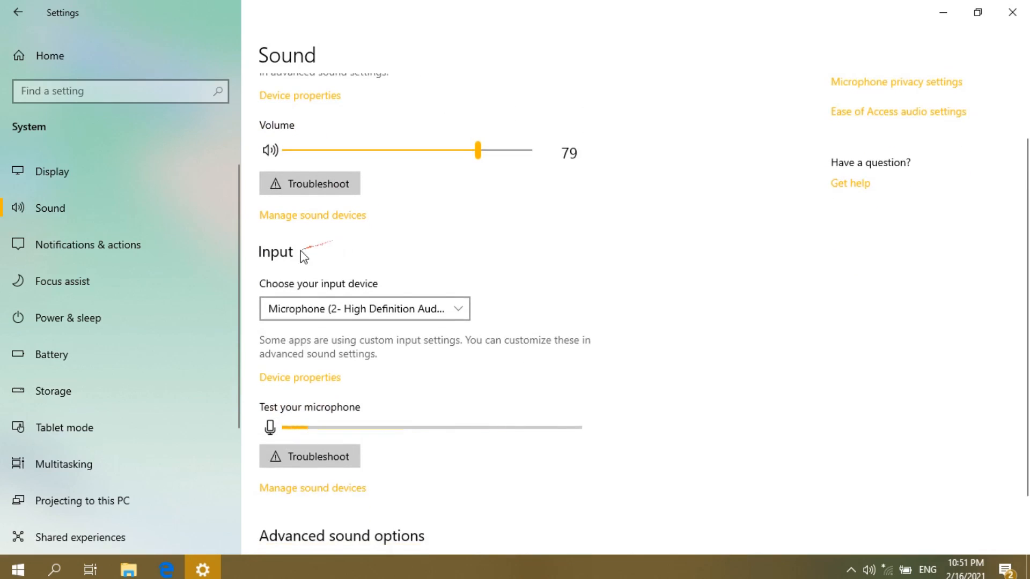
{"action": "scroll", "coordinate": [300, 249], "scroll_direction": "down", "scroll_amount": 2}
{"action": "left_click", "coordinate": [314, 239]}
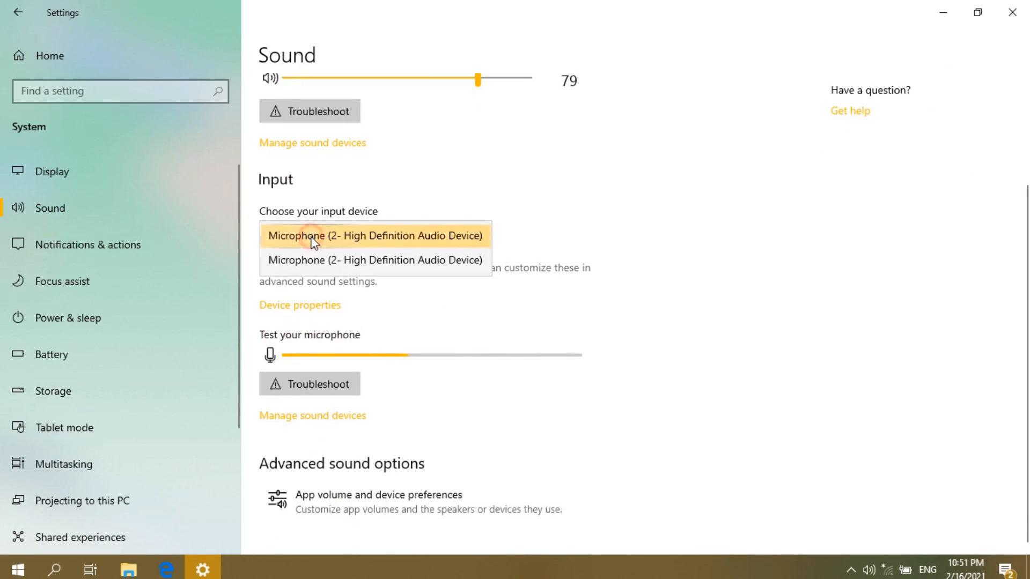
{"action": "left_click", "coordinate": [331, 232]}
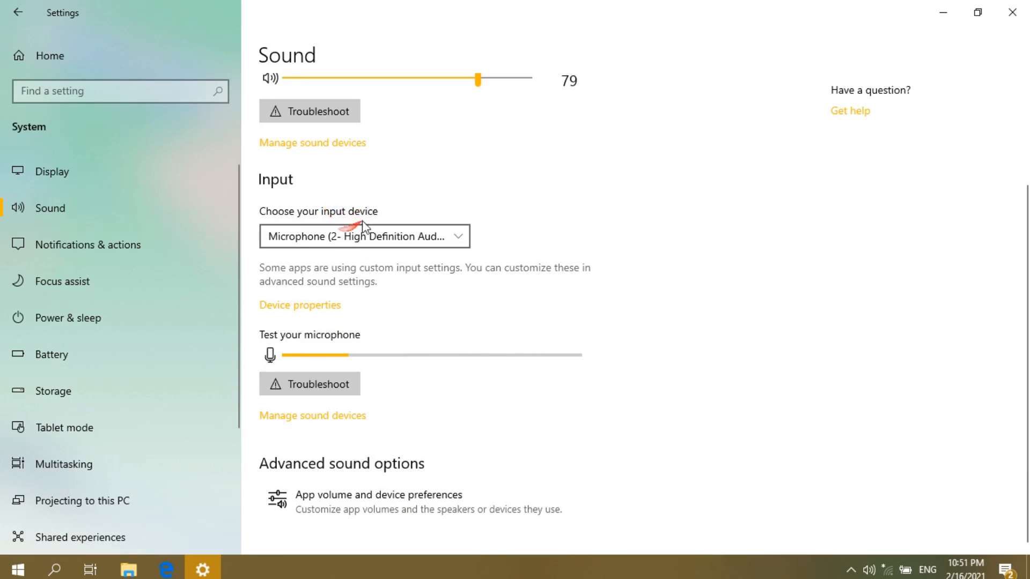
{"action": "left_click", "coordinate": [383, 188]}
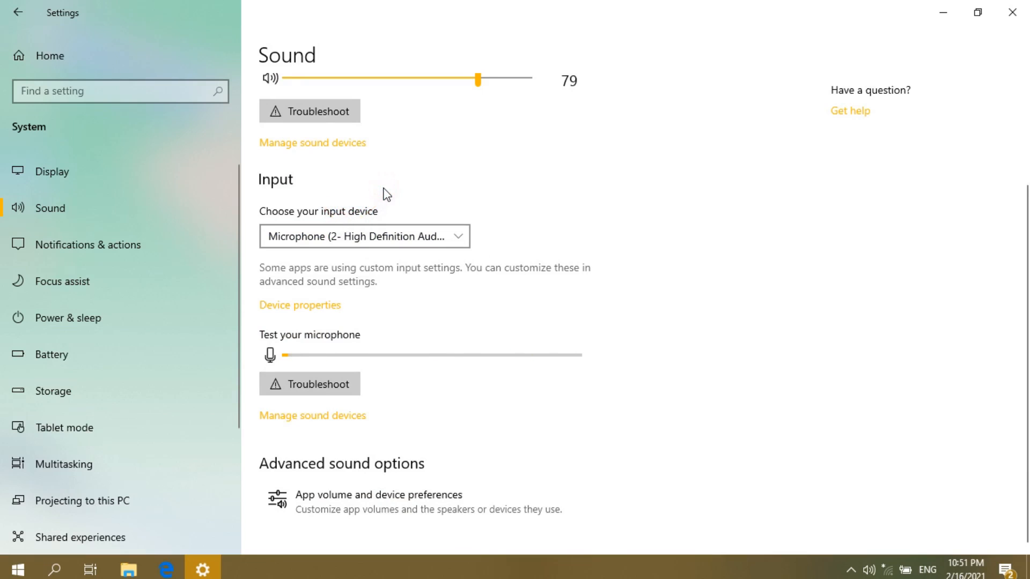
{"action": "left_click", "coordinate": [384, 262]}
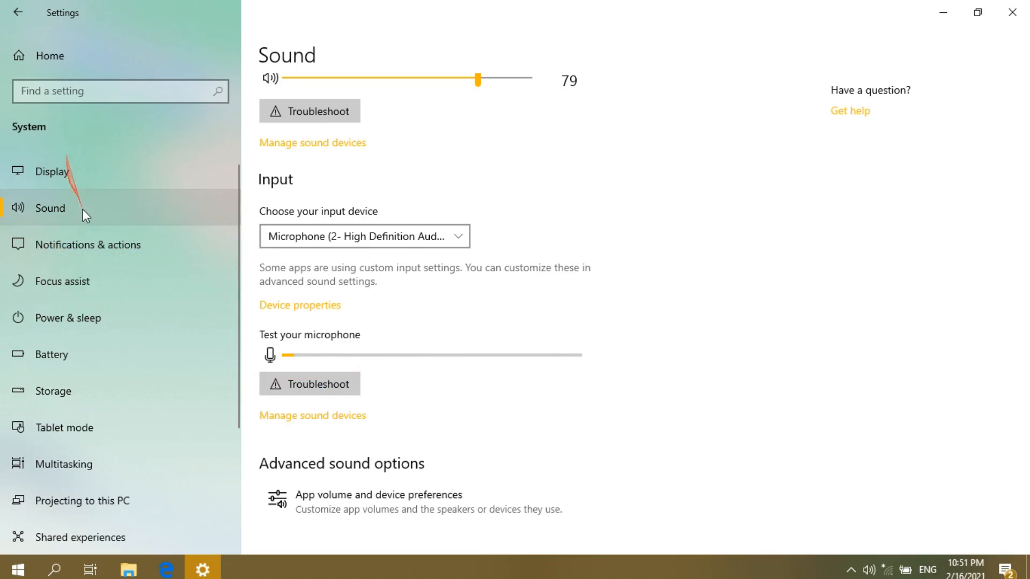
- Open Notifications & actions and preview the quick actions in the action center twice
{"action": "left_click", "coordinate": [101, 242]}
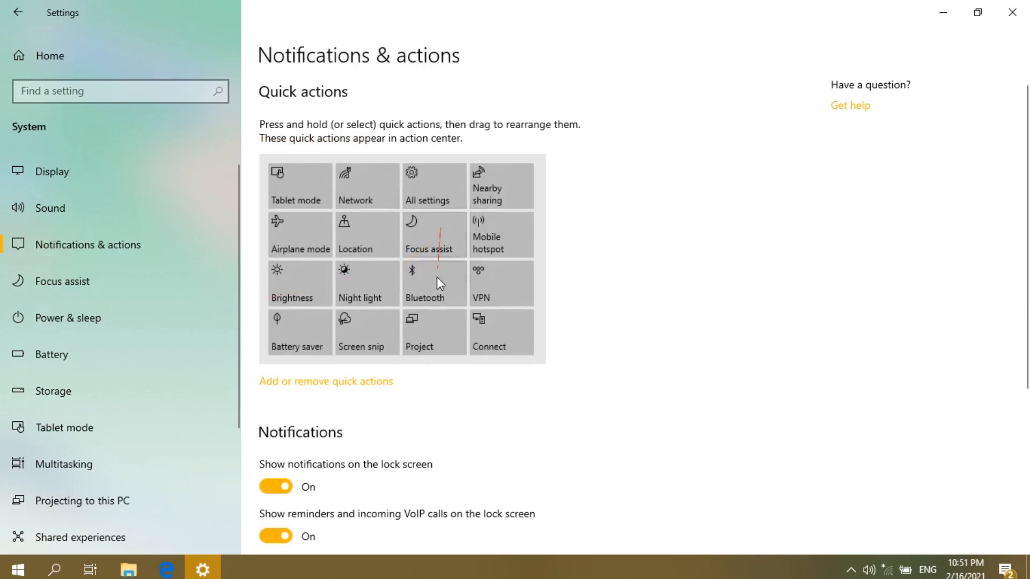
{"action": "left_click", "coordinate": [1001, 572]}
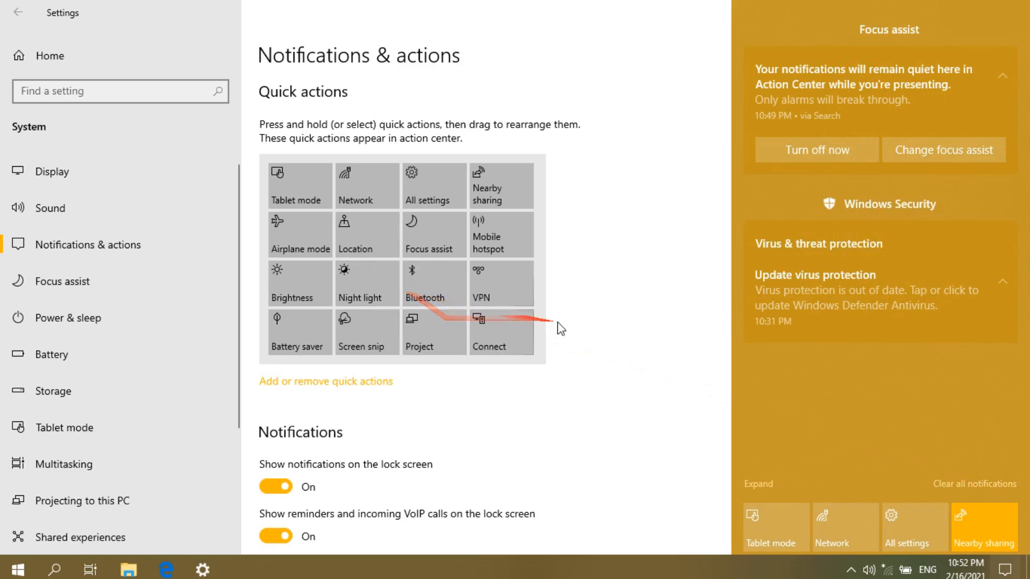
{"action": "left_click", "coordinate": [593, 322]}
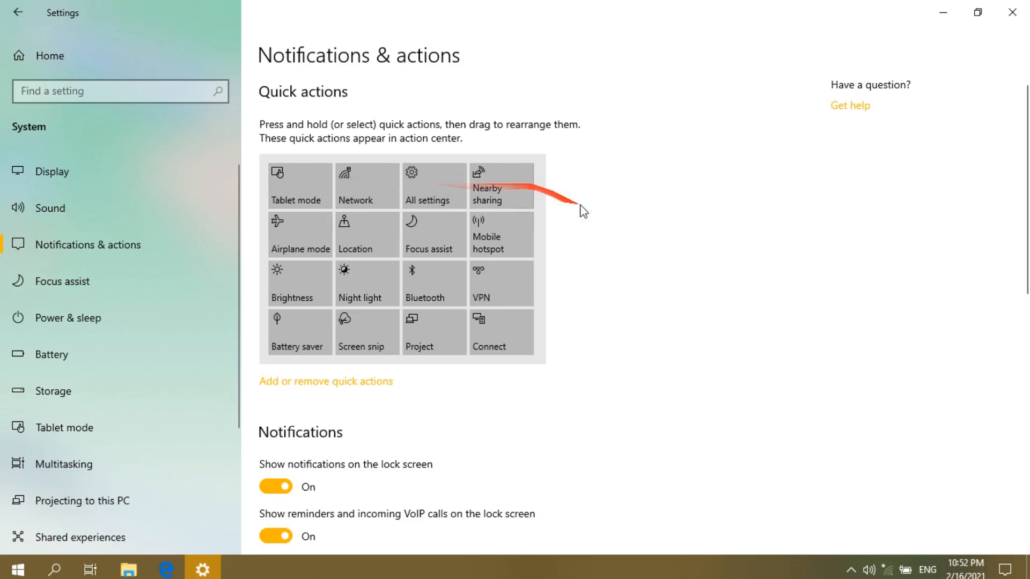
{"action": "left_click", "coordinate": [1007, 570]}
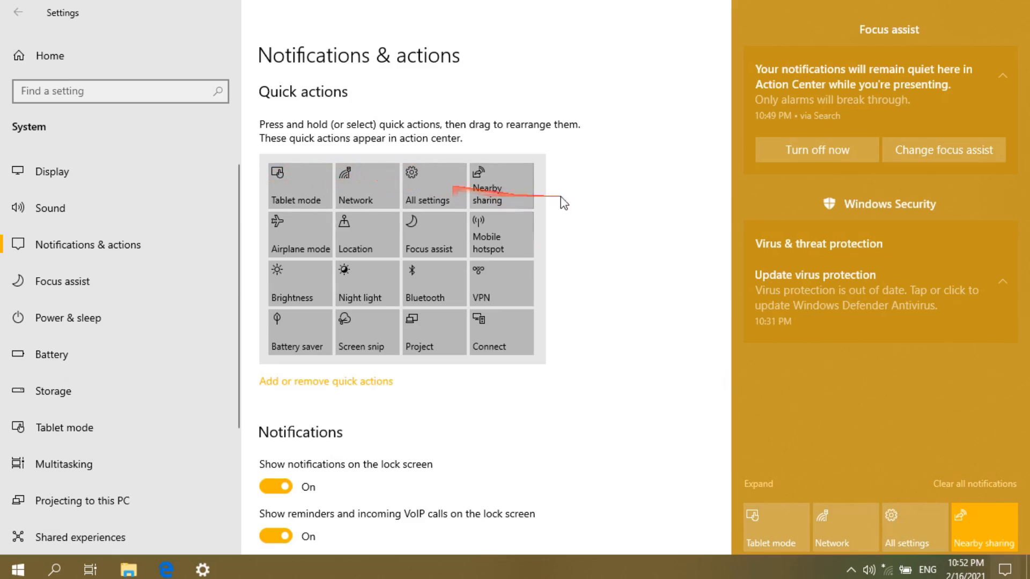
{"action": "left_click", "coordinate": [587, 310]}
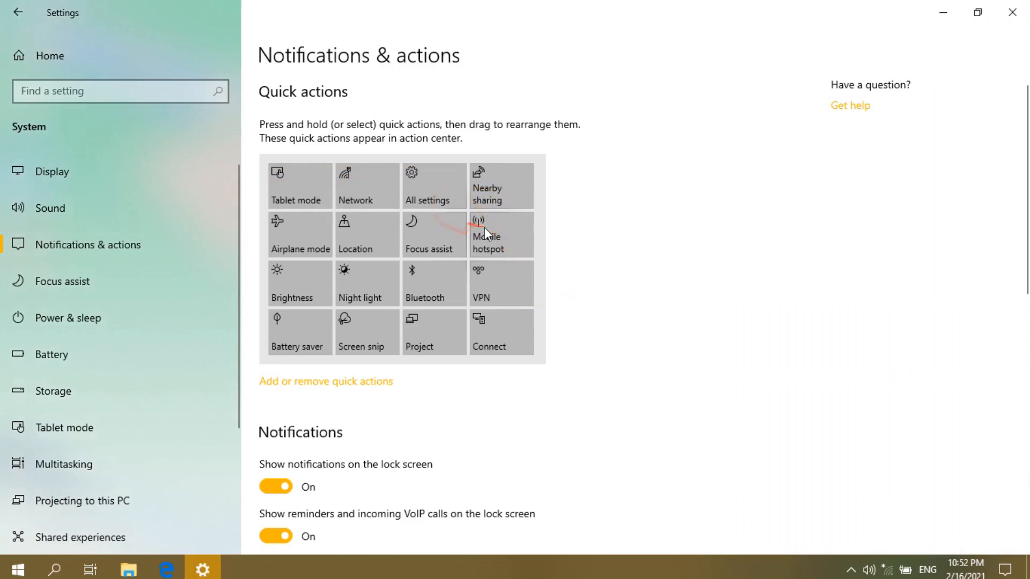
- Move Mobile hotspot into the top Quick actions row's last slot and check the Action Center
{"action": "left_click_drag", "start_coordinate": [496, 242], "coordinate": [492, 186]}
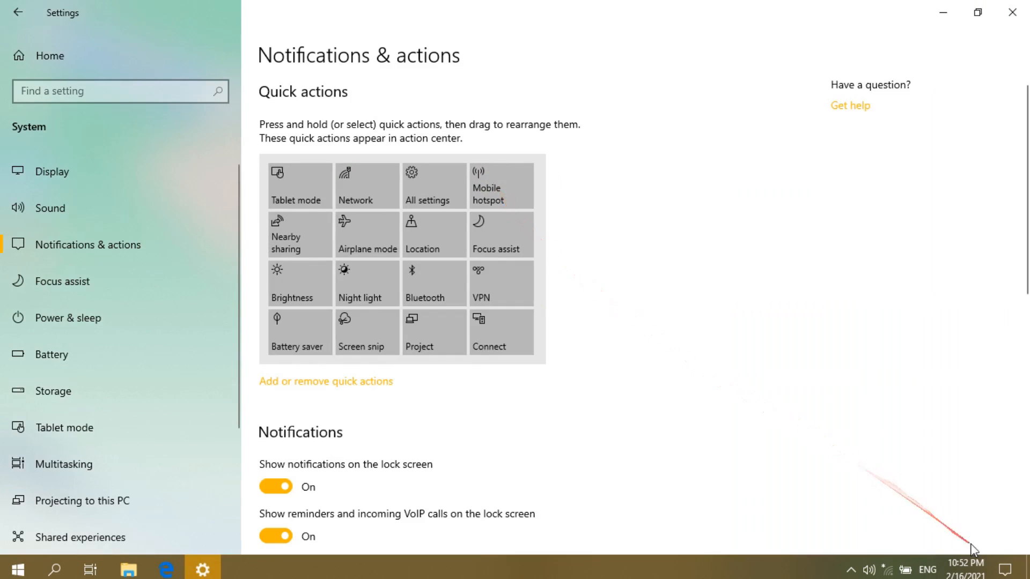
{"action": "left_click", "coordinate": [1004, 567]}
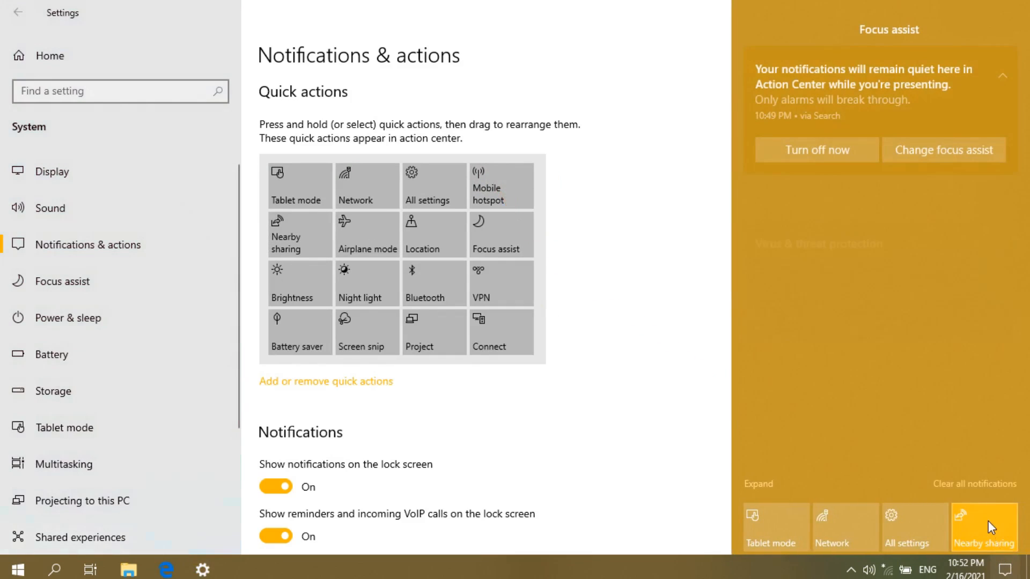
{"action": "left_click", "coordinate": [626, 363]}
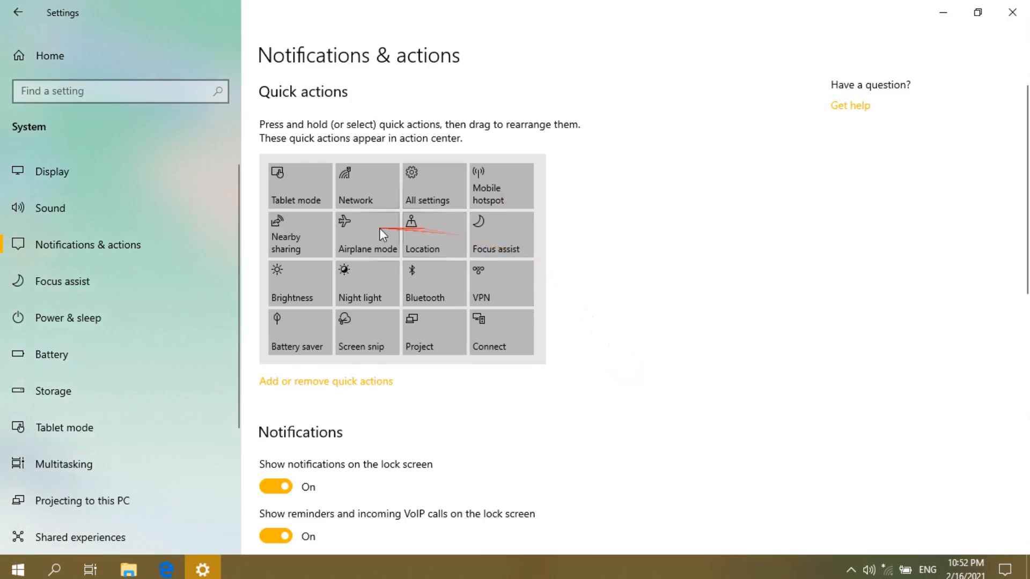
- Move Airplane mode into the top row's second slot and confirm the new tile order in the Action Center
{"action": "left_click_drag", "start_coordinate": [350, 234], "coordinate": [432, 199]}
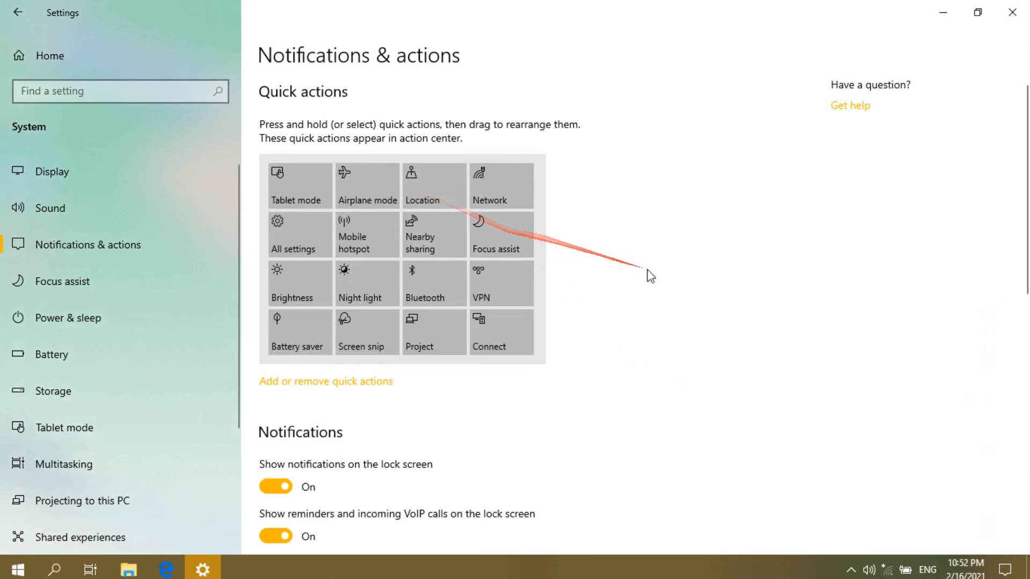
{"action": "scroll", "coordinate": [746, 363], "scroll_direction": "down", "scroll_amount": 3}
{"action": "scroll", "coordinate": [745, 363], "scroll_direction": "up", "scroll_amount": 3}
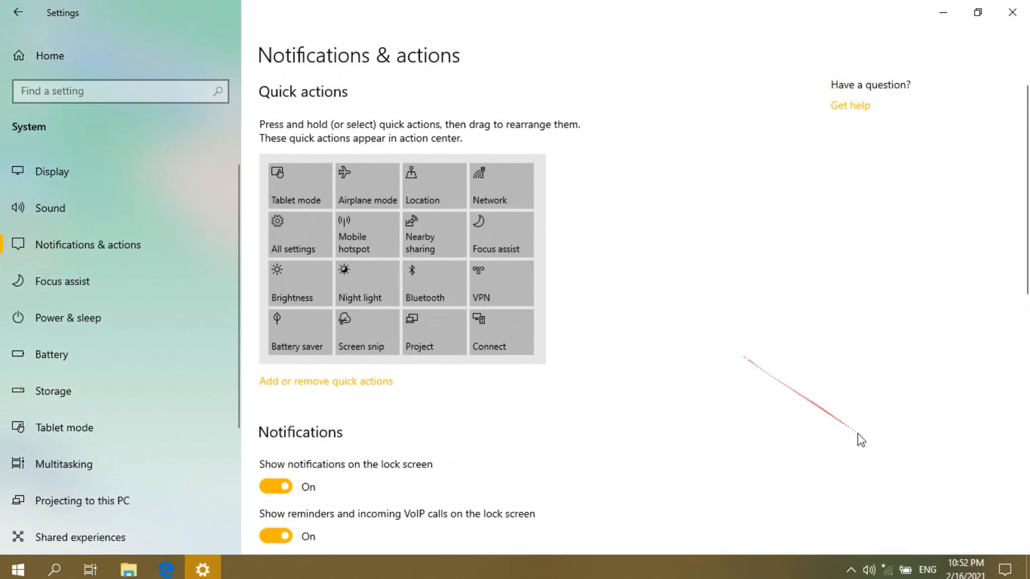
{"action": "left_click", "coordinate": [1002, 572]}
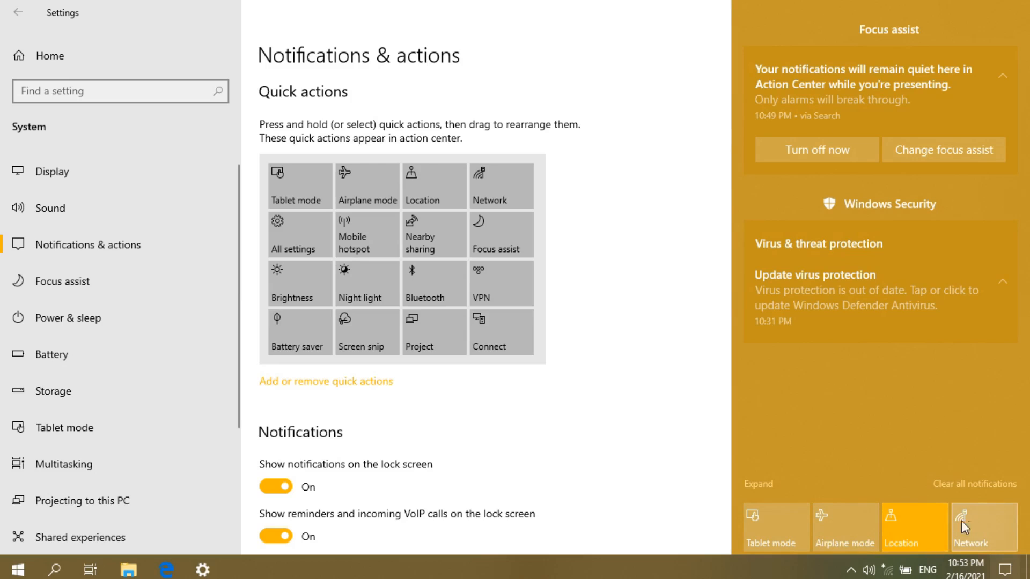
{"action": "left_click", "coordinate": [678, 420]}
{"action": "scroll", "coordinate": [386, 367], "scroll_direction": "down", "scroll_amount": 3}
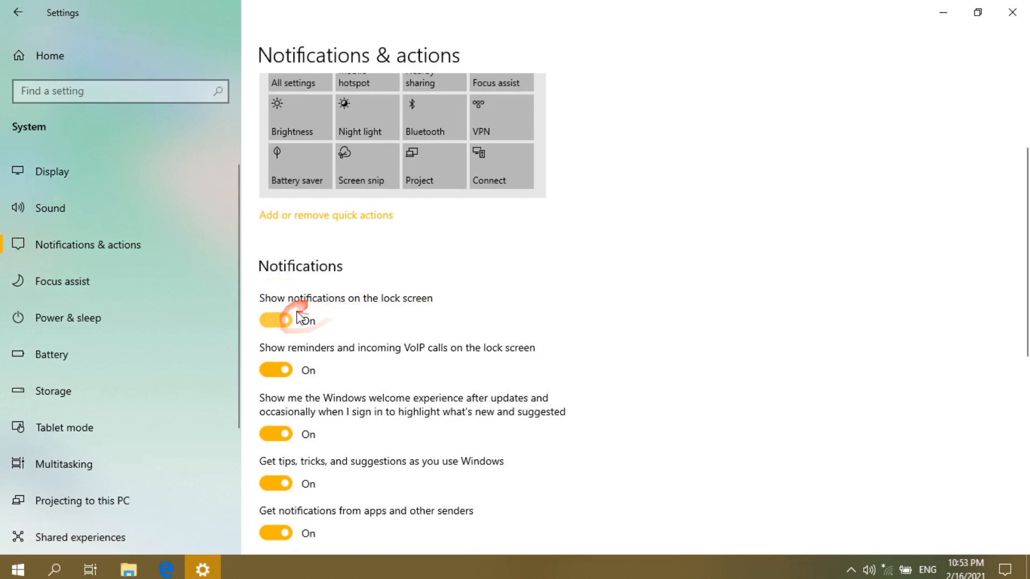
{"action": "scroll", "coordinate": [299, 318], "scroll_direction": "down", "scroll_amount": 3}
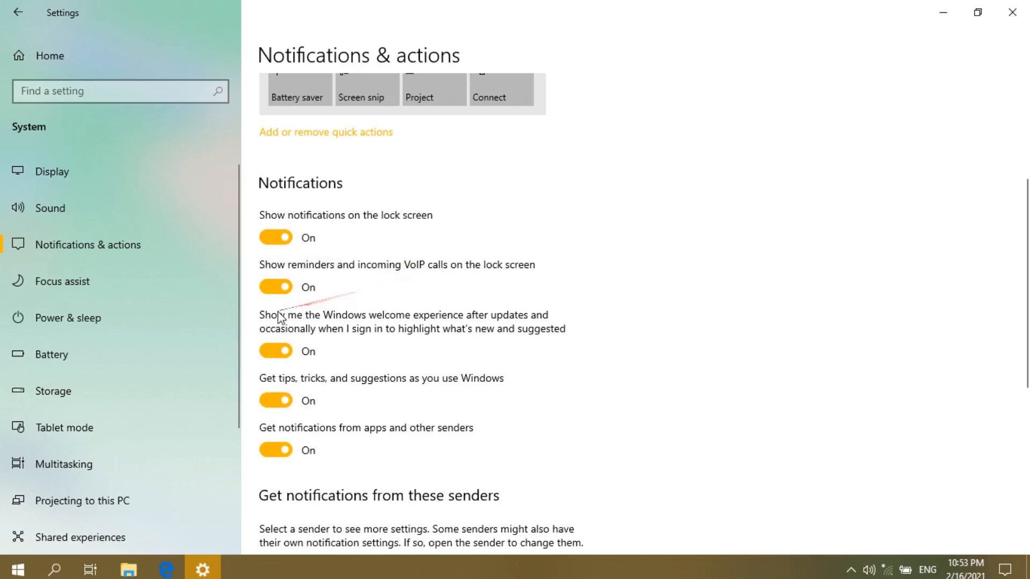
{"action": "scroll", "coordinate": [300, 311], "scroll_direction": "down", "scroll_amount": 3}
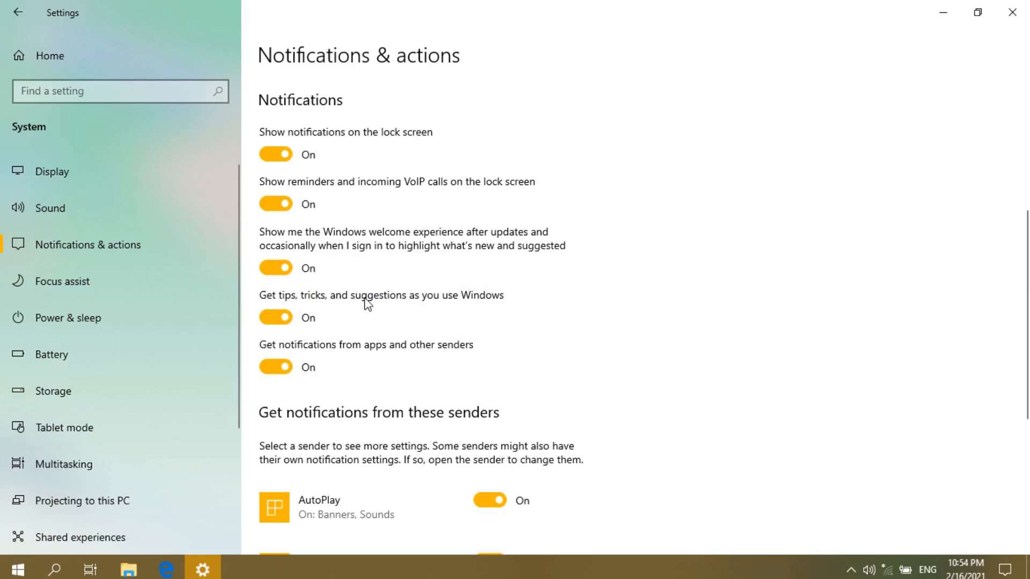
{"action": "scroll", "coordinate": [358, 303], "scroll_direction": "down", "scroll_amount": 2}
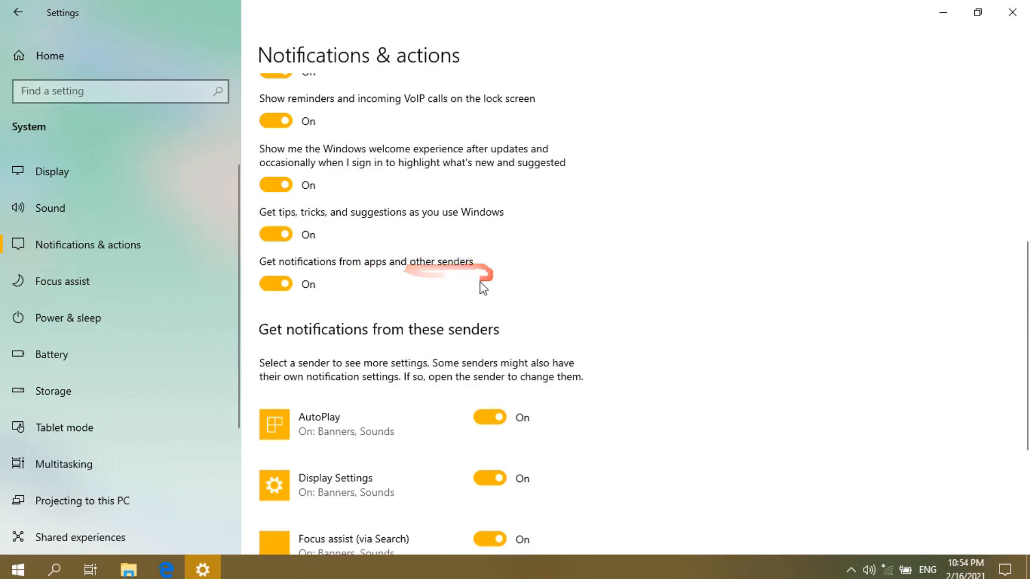
{"action": "left_click", "coordinate": [290, 283]}
{"action": "scroll", "coordinate": [429, 338], "scroll_direction": "down", "scroll_amount": 4}
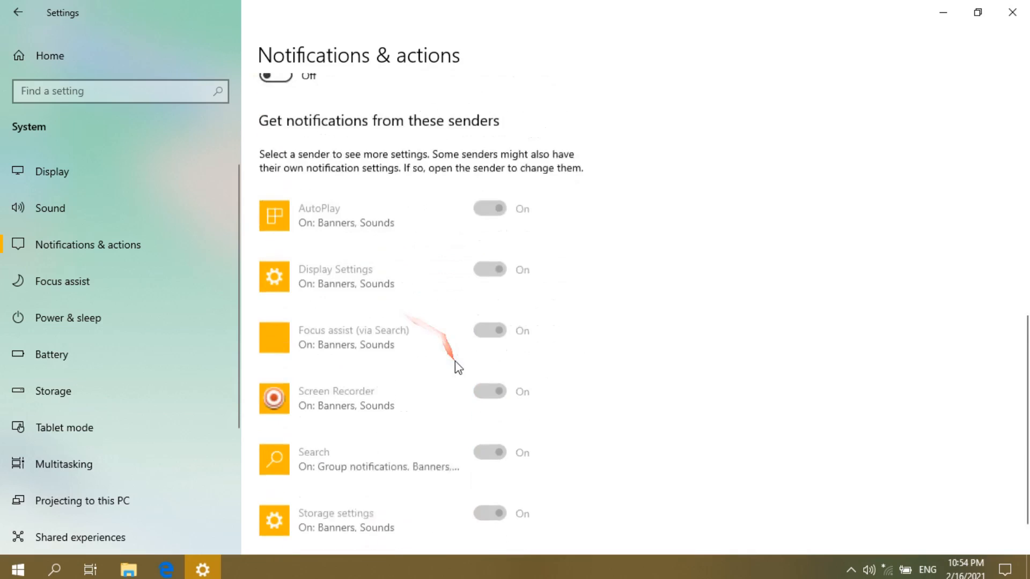
{"action": "scroll", "coordinate": [458, 365], "scroll_direction": "up", "scroll_amount": 7}
{"action": "scroll", "coordinate": [322, 348], "scroll_direction": "down", "scroll_amount": 1}
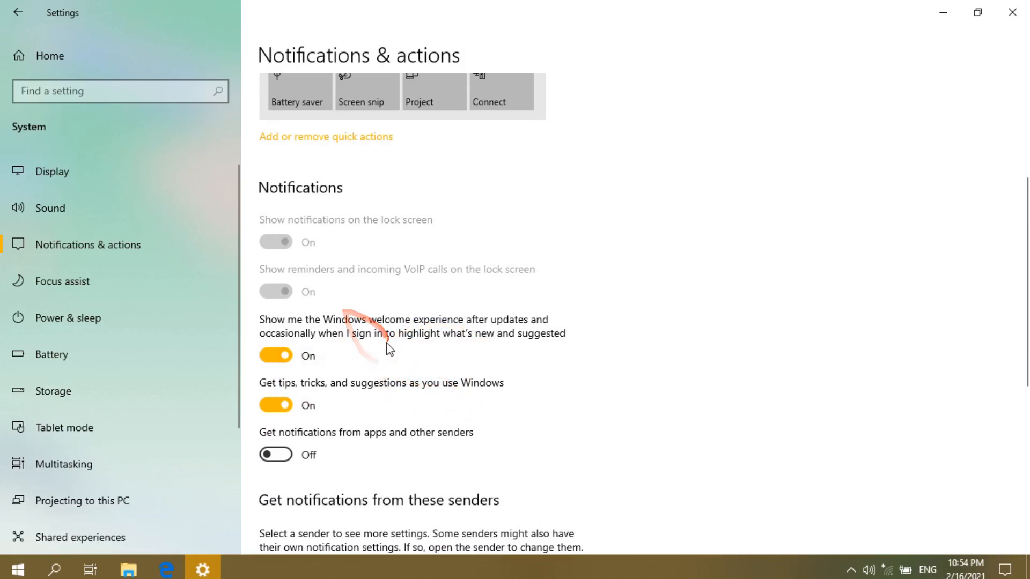
{"action": "scroll", "coordinate": [384, 346], "scroll_direction": "down", "scroll_amount": 1}
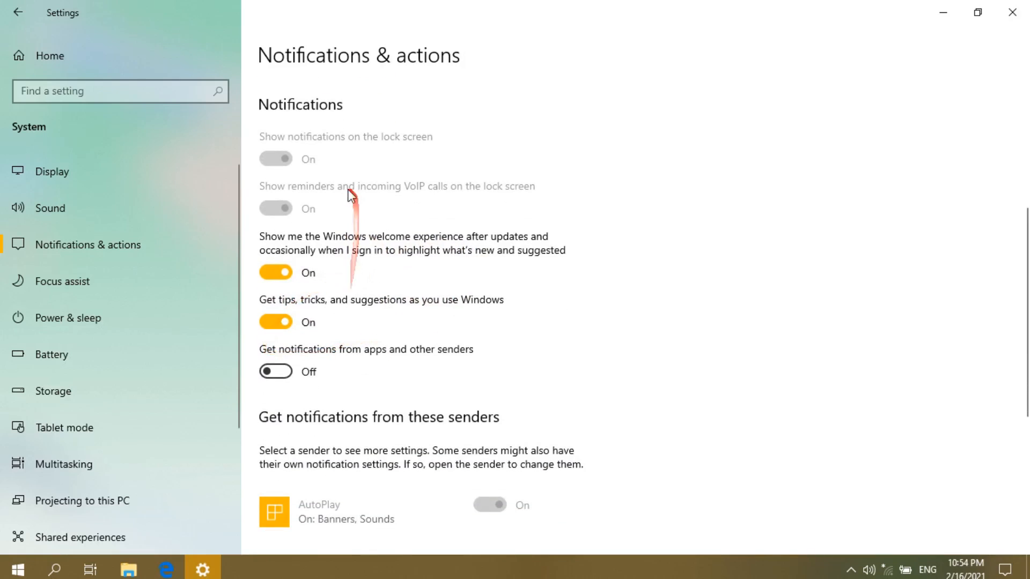
{"action": "scroll", "coordinate": [346, 197], "scroll_direction": "up", "scroll_amount": 1}
{"action": "scroll", "coordinate": [338, 201], "scroll_direction": "down", "scroll_amount": 1}
{"action": "left_click", "coordinate": [276, 370]}
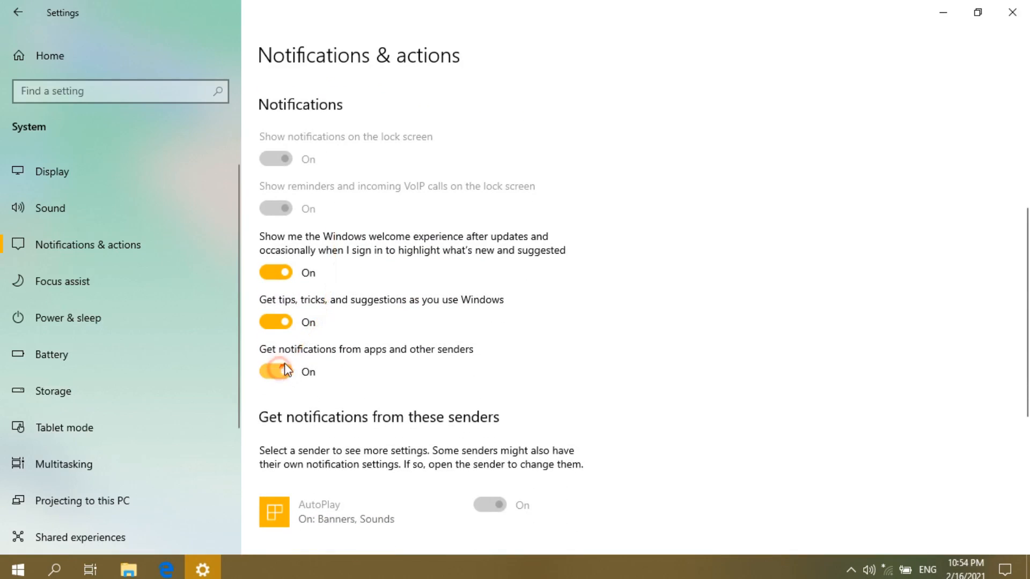
{"action": "scroll", "coordinate": [404, 316], "scroll_direction": "down", "scroll_amount": 3}
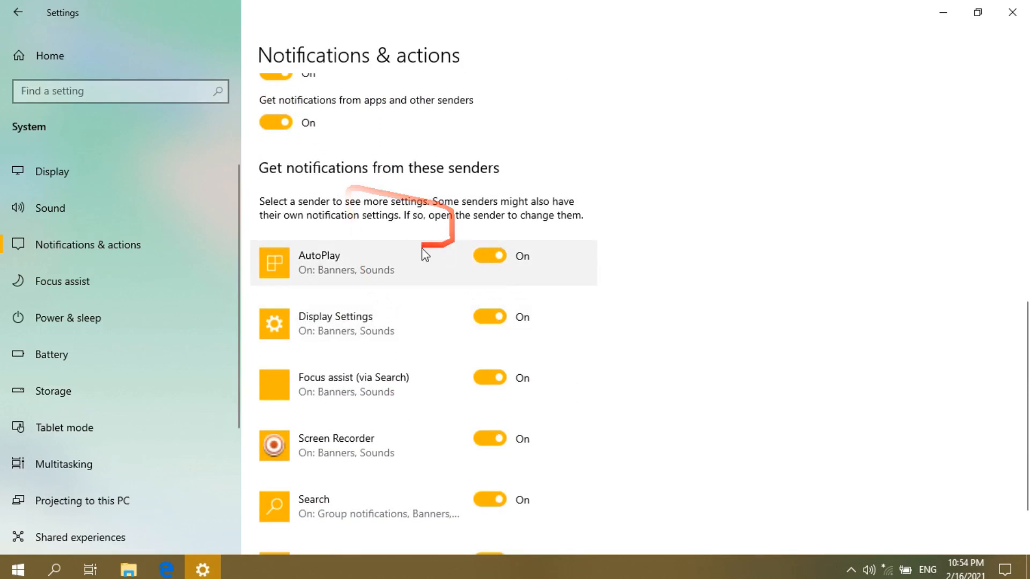
{"action": "scroll", "coordinate": [345, 301], "scroll_direction": "down", "scroll_amount": 1}
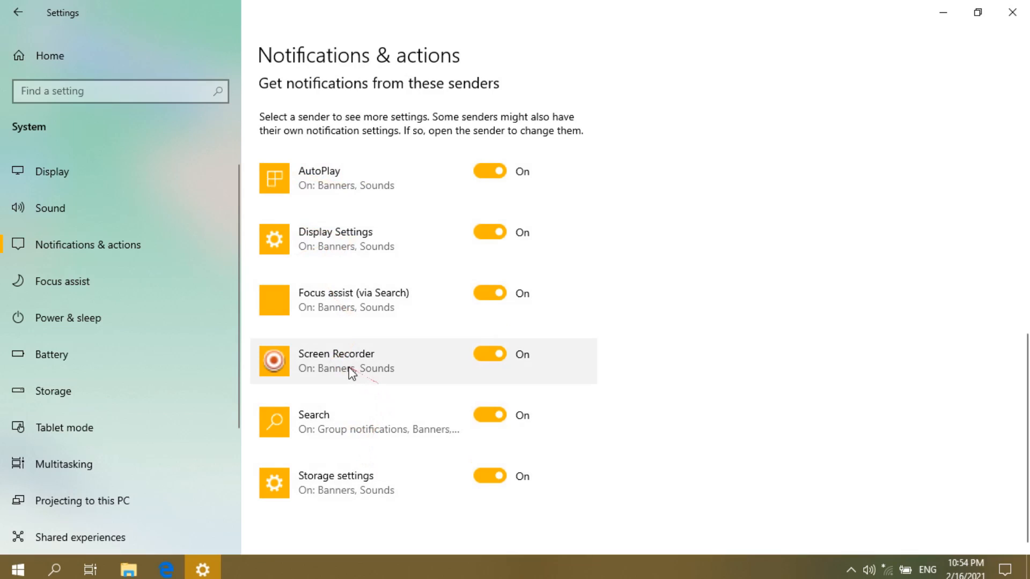
{"action": "scroll", "coordinate": [351, 362], "scroll_direction": "up", "scroll_amount": 15}
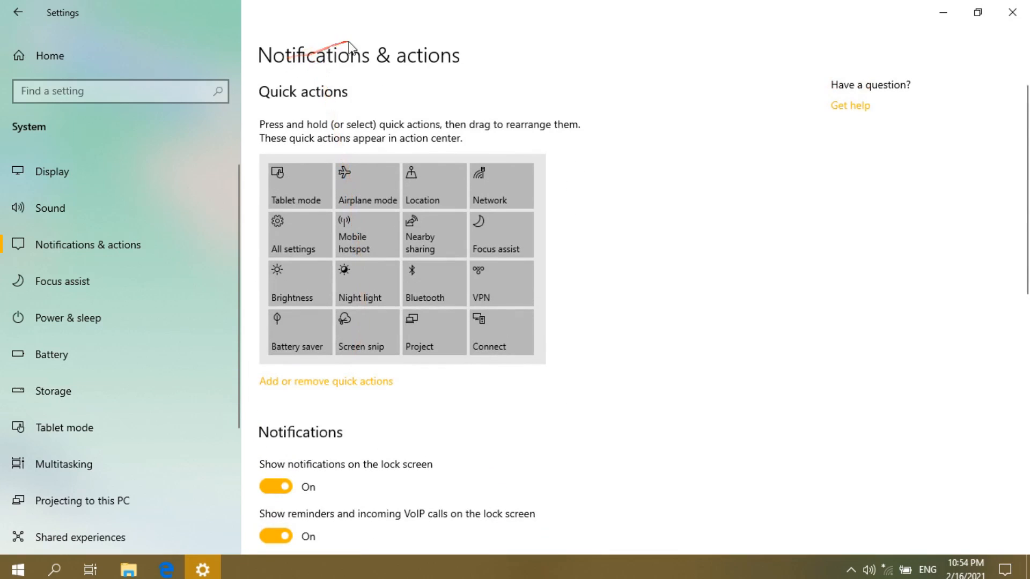
- Set Focus assist to Priority only and go to its priority list customization
{"action": "left_click", "coordinate": [88, 282]}
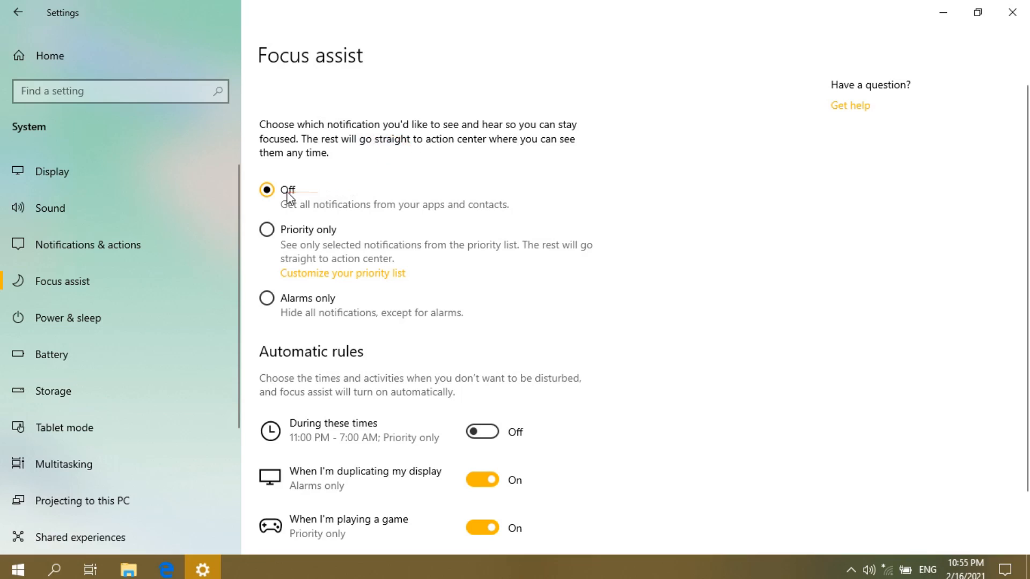
{"action": "left_click", "coordinate": [269, 230]}
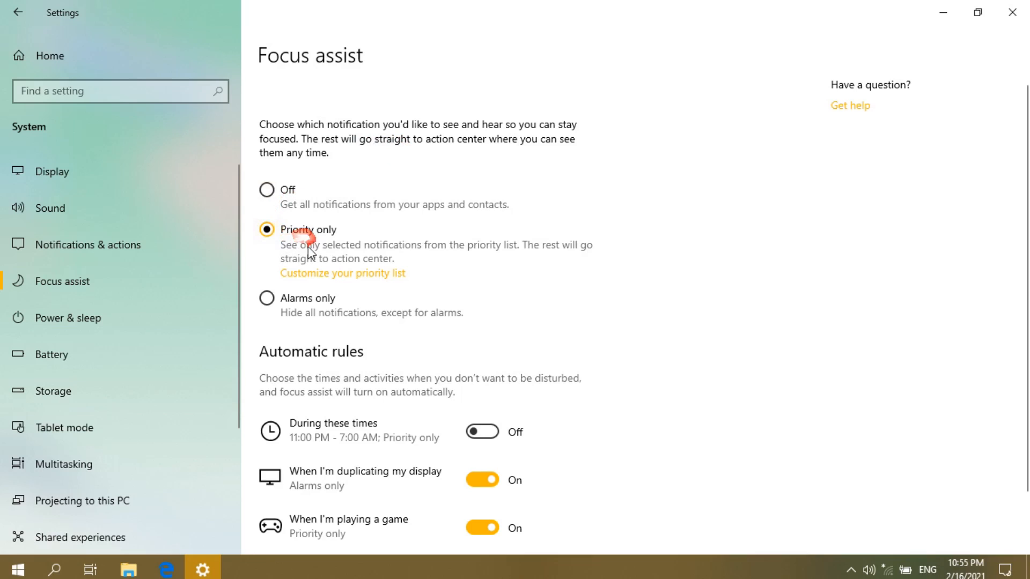
{"action": "left_click", "coordinate": [322, 273]}
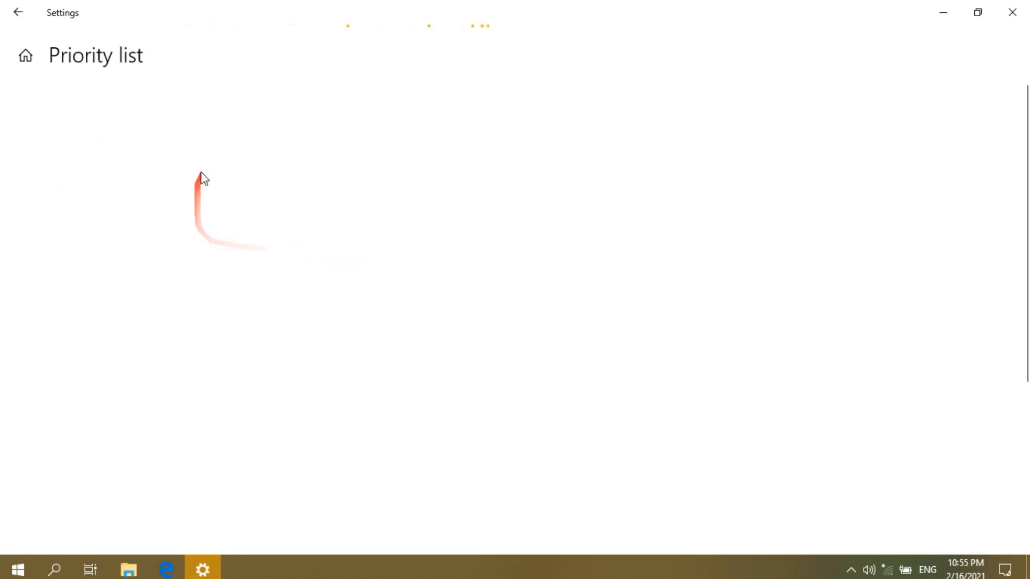
{"action": "scroll", "coordinate": [207, 177], "scroll_direction": "down", "scroll_amount": 1}
{"action": "scroll", "coordinate": [161, 179], "scroll_direction": "up", "scroll_amount": 1}
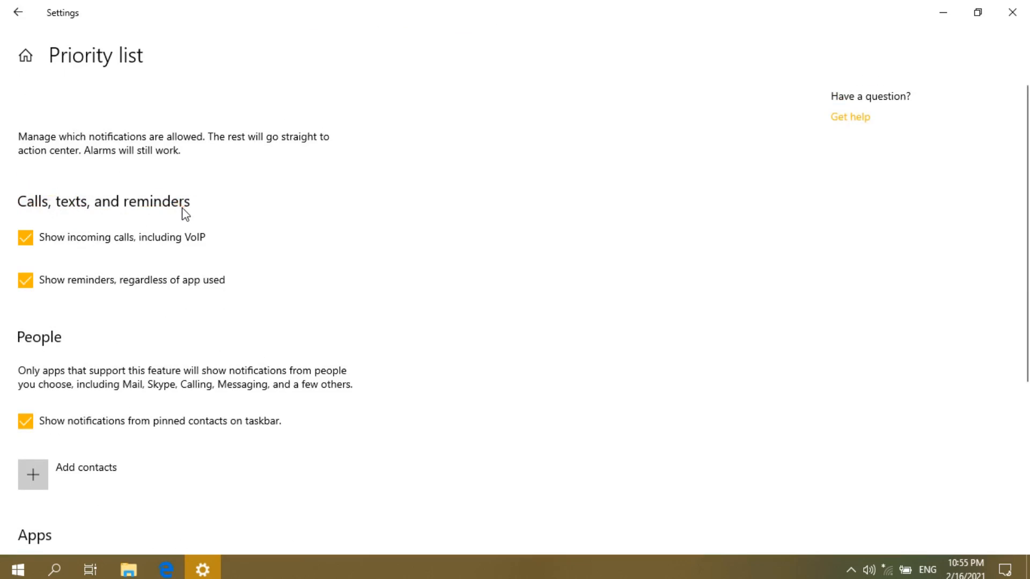
{"action": "scroll", "coordinate": [86, 223], "scroll_direction": "down", "scroll_amount": 1}
{"action": "scroll", "coordinate": [90, 225], "scroll_direction": "up", "scroll_amount": 1}
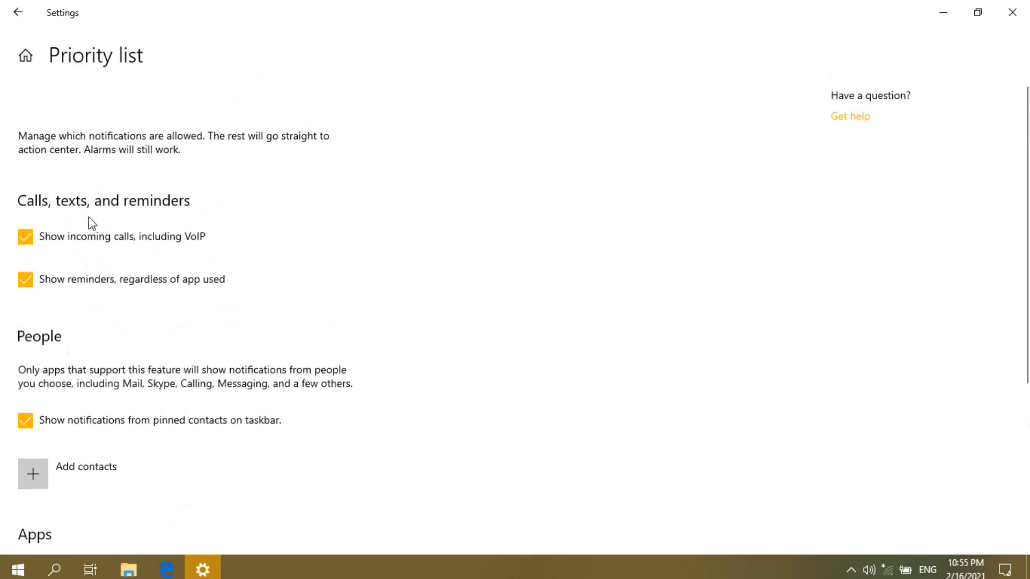
{"action": "left_click", "coordinate": [26, 241]}
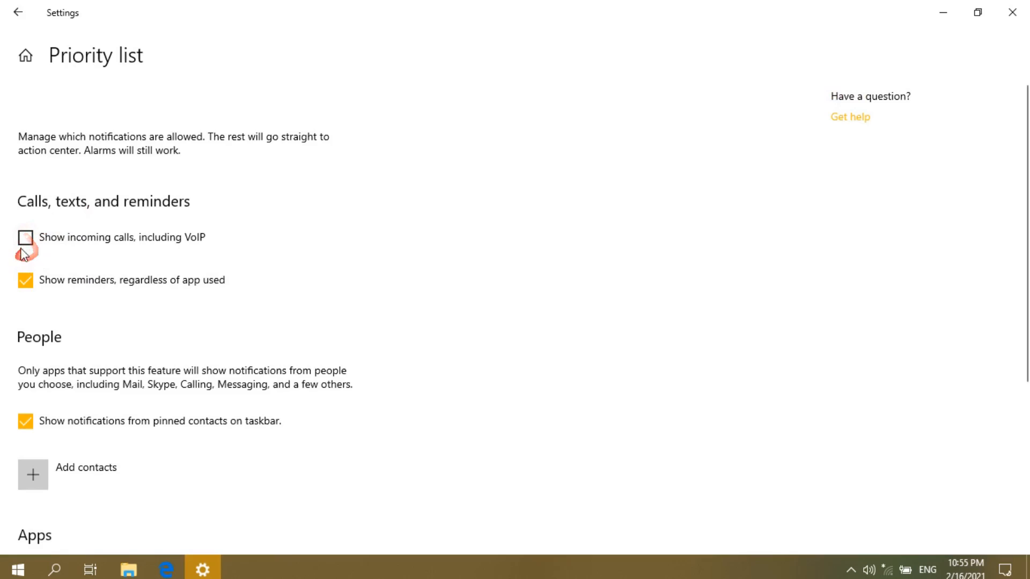
{"action": "left_click", "coordinate": [27, 241]}
{"action": "scroll", "coordinate": [70, 261], "scroll_direction": "down", "scroll_amount": 5}
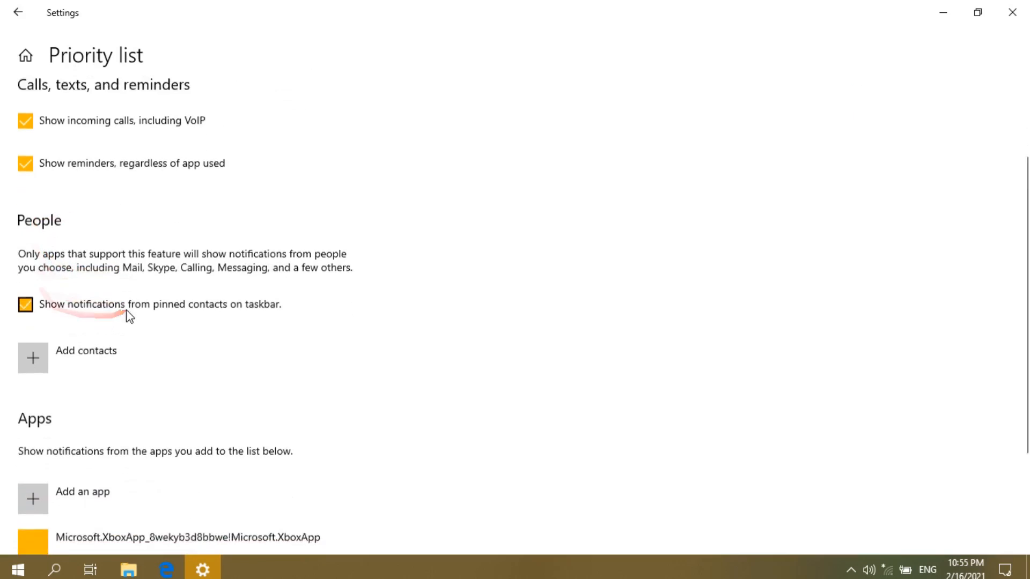
{"action": "scroll", "coordinate": [106, 292], "scroll_direction": "down", "scroll_amount": 2}
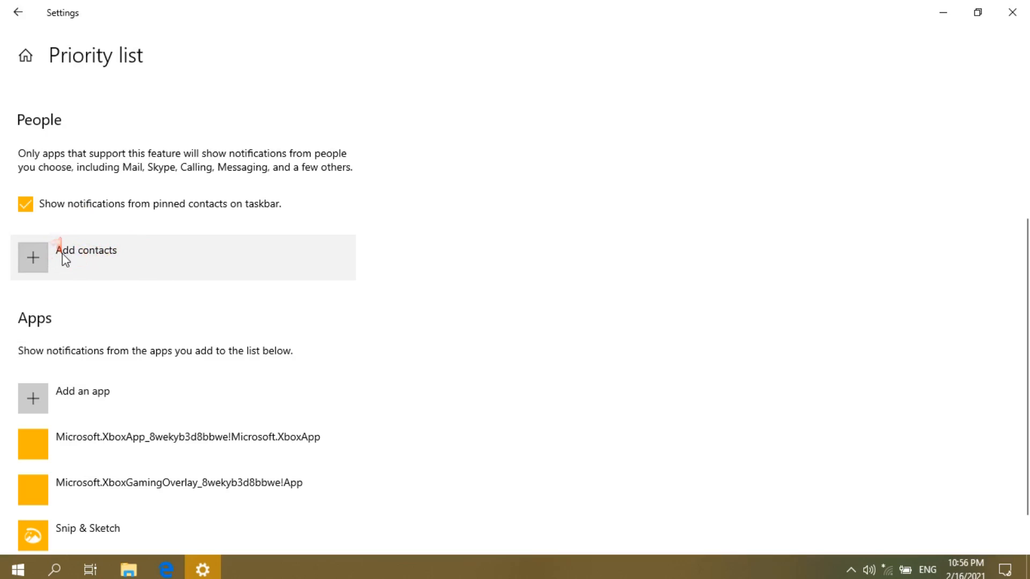
{"action": "scroll", "coordinate": [67, 263], "scroll_direction": "down", "scroll_amount": 1}
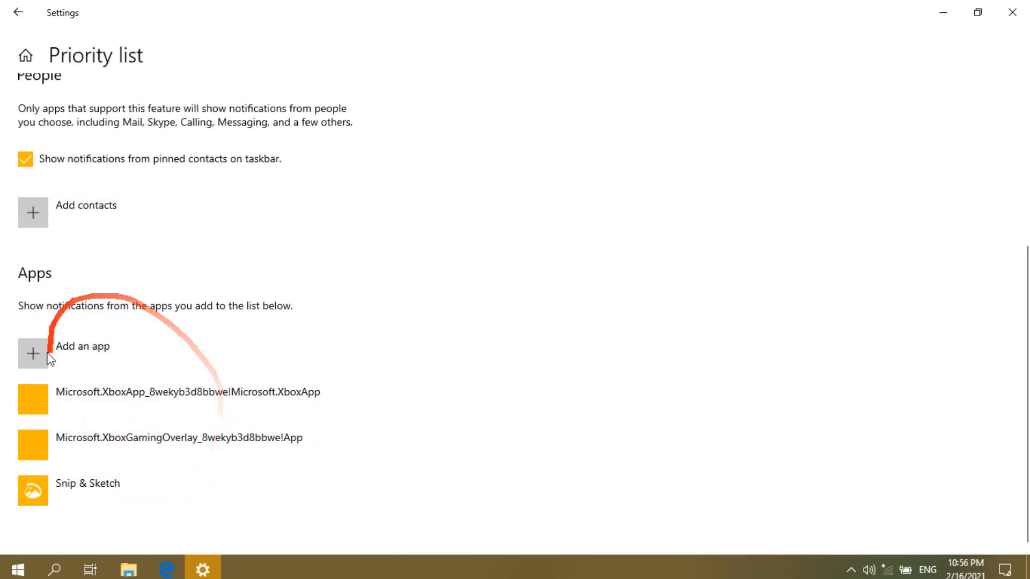
{"action": "scroll", "coordinate": [134, 252], "scroll_direction": "up", "scroll_amount": 5}
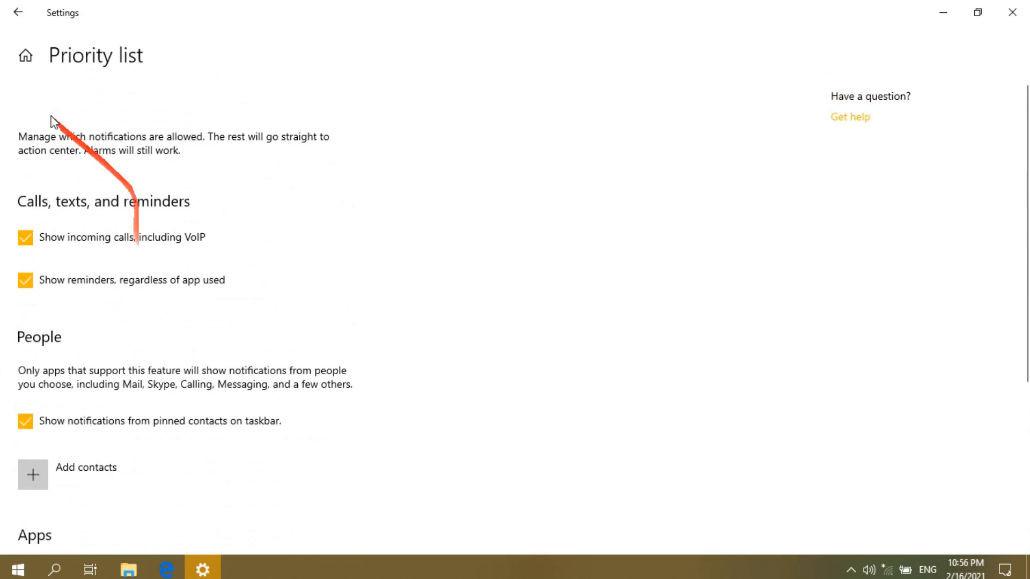
- Back on Focus assist, briefly choose Alarms only, then switch Focus assist Off
{"action": "left_click", "coordinate": [14, 11]}
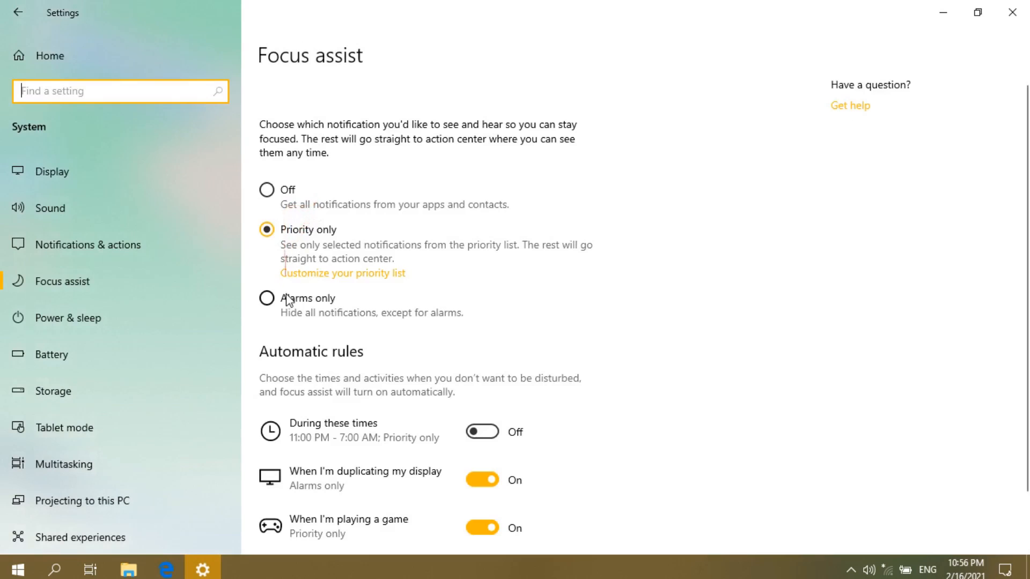
{"action": "scroll", "coordinate": [287, 303], "scroll_direction": "down", "scroll_amount": 2}
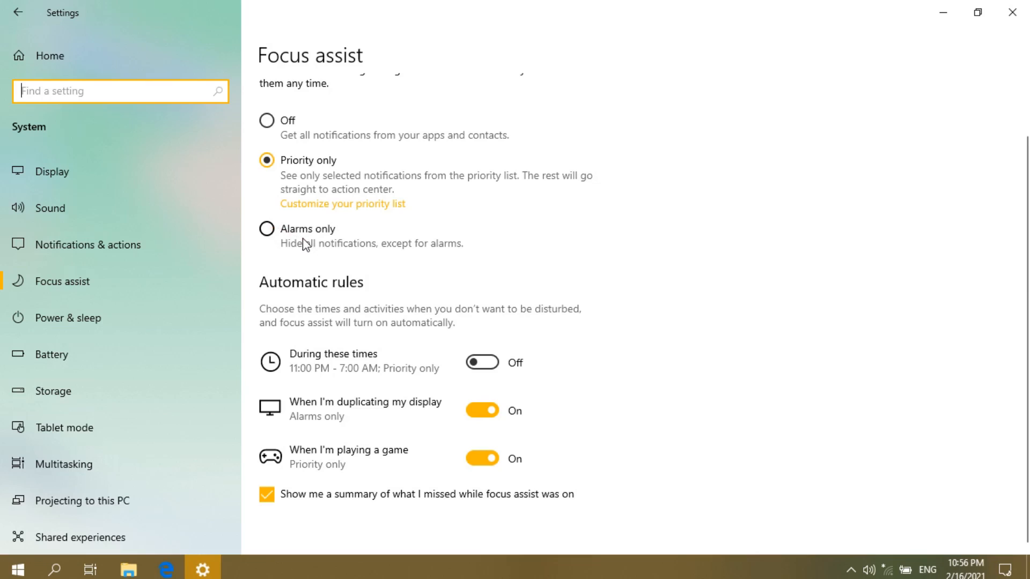
{"action": "left_click", "coordinate": [275, 230]}
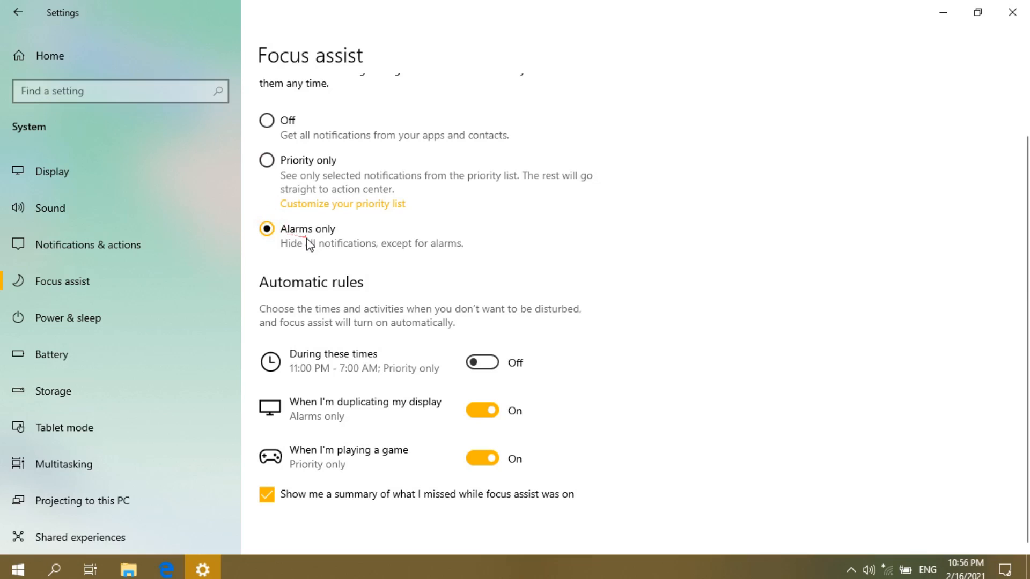
{"action": "scroll", "coordinate": [307, 242], "scroll_direction": "up", "scroll_amount": 1}
{"action": "scroll", "coordinate": [307, 241], "scroll_direction": "down", "scroll_amount": 1}
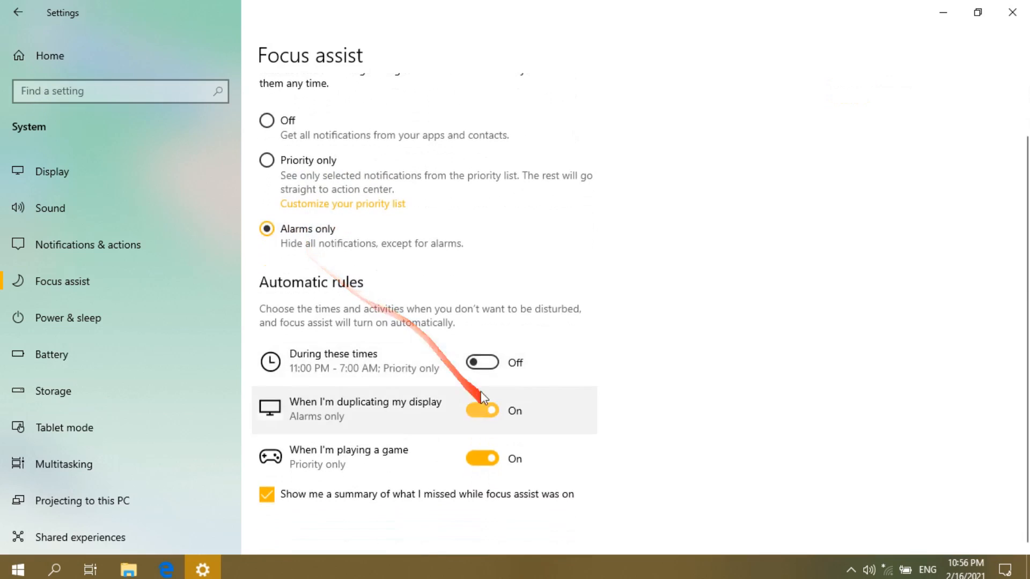
{"action": "left_click", "coordinate": [267, 123]}
{"action": "scroll", "coordinate": [228, 229], "scroll_direction": "down", "scroll_amount": 1}
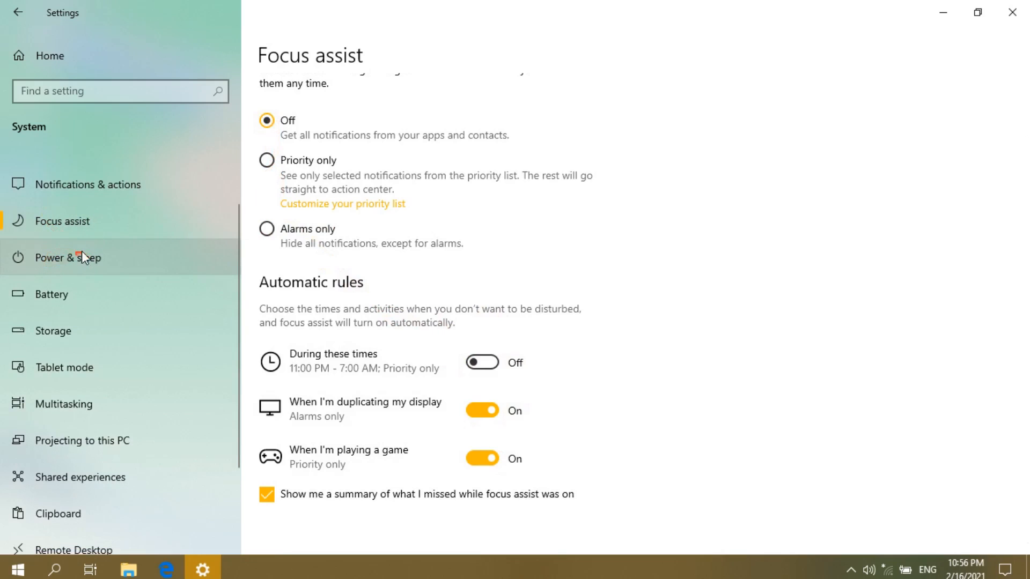
- On Power & sleep, review the battery screen-off time choices and keep 10 minutes
{"action": "left_click", "coordinate": [102, 256]}
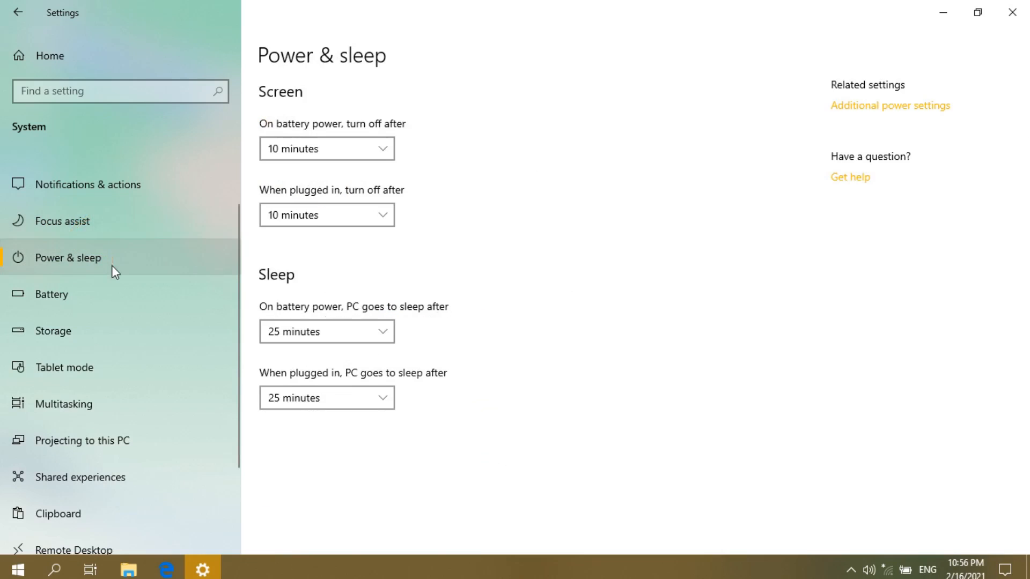
{"action": "scroll", "coordinate": [111, 266], "scroll_direction": "up", "scroll_amount": 3}
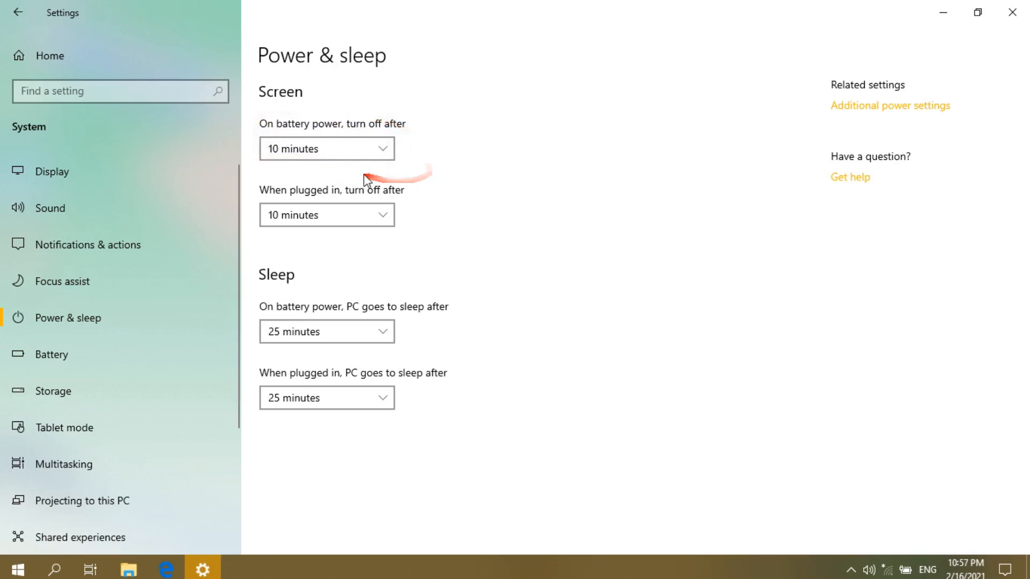
{"action": "left_click", "coordinate": [353, 150]}
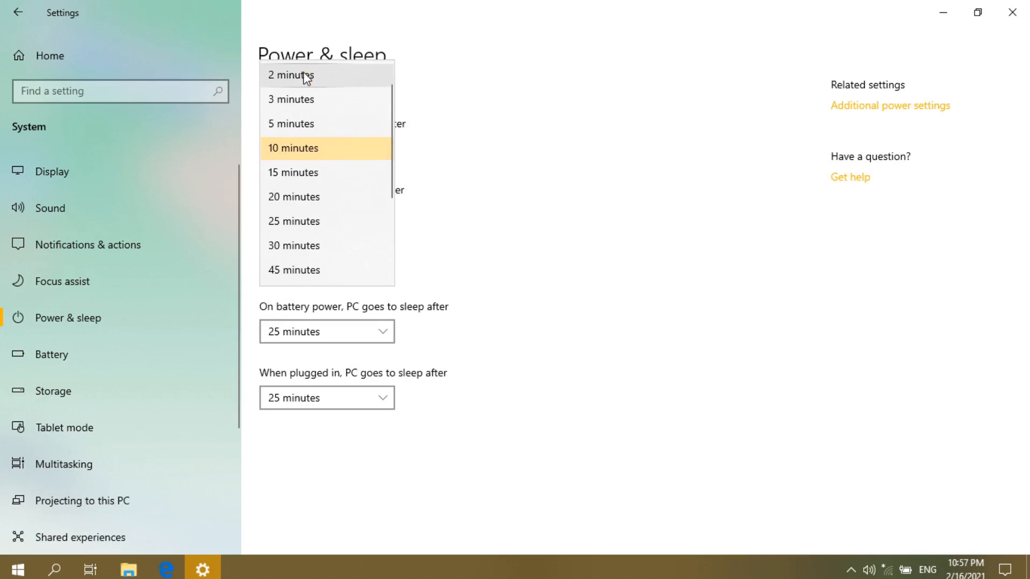
{"action": "scroll", "coordinate": [321, 110], "scroll_direction": "up", "scroll_amount": 1}
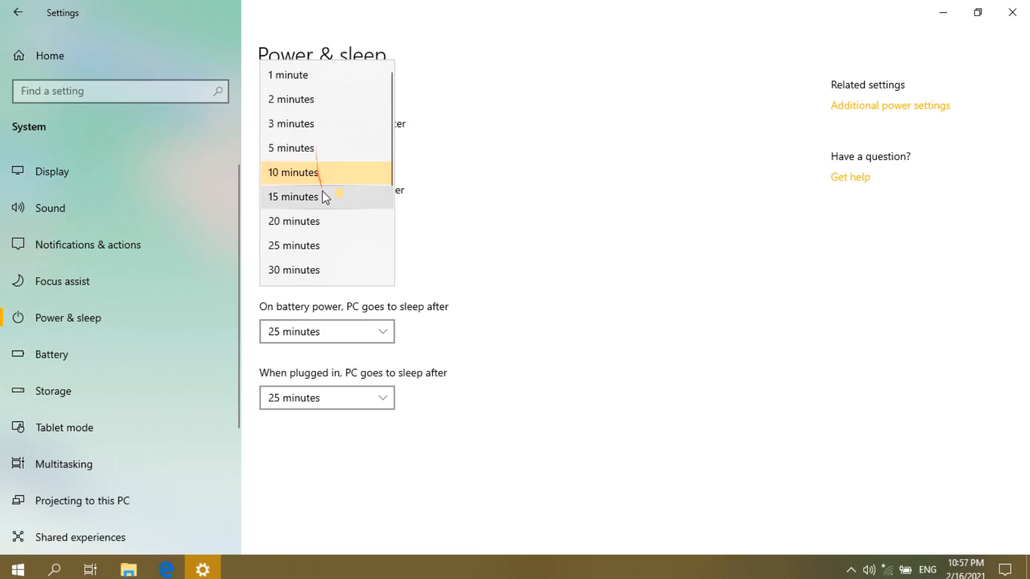
{"action": "scroll", "coordinate": [320, 197], "scroll_direction": "down", "scroll_amount": 3}
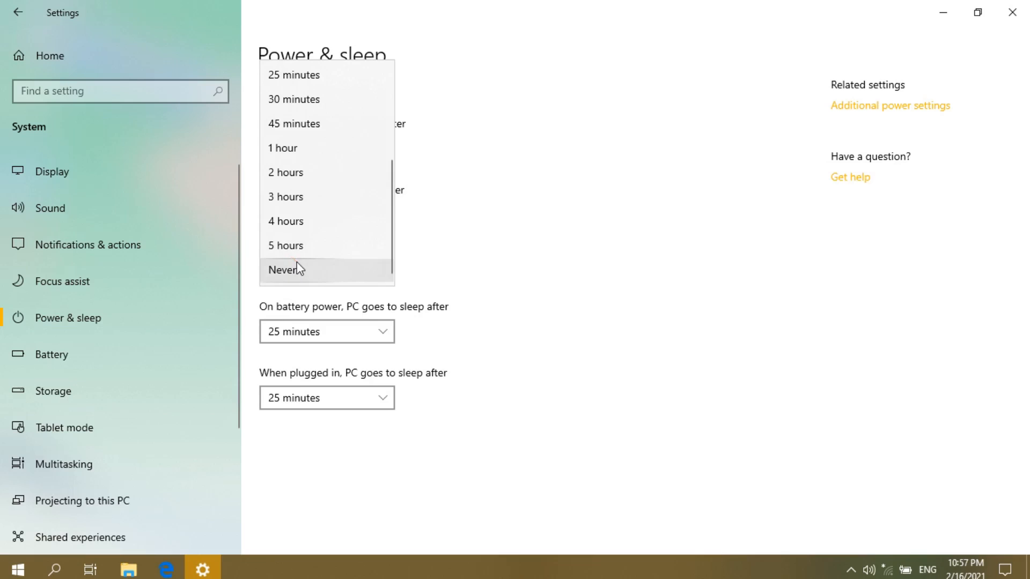
{"action": "scroll", "coordinate": [317, 195], "scroll_direction": "up", "scroll_amount": 3}
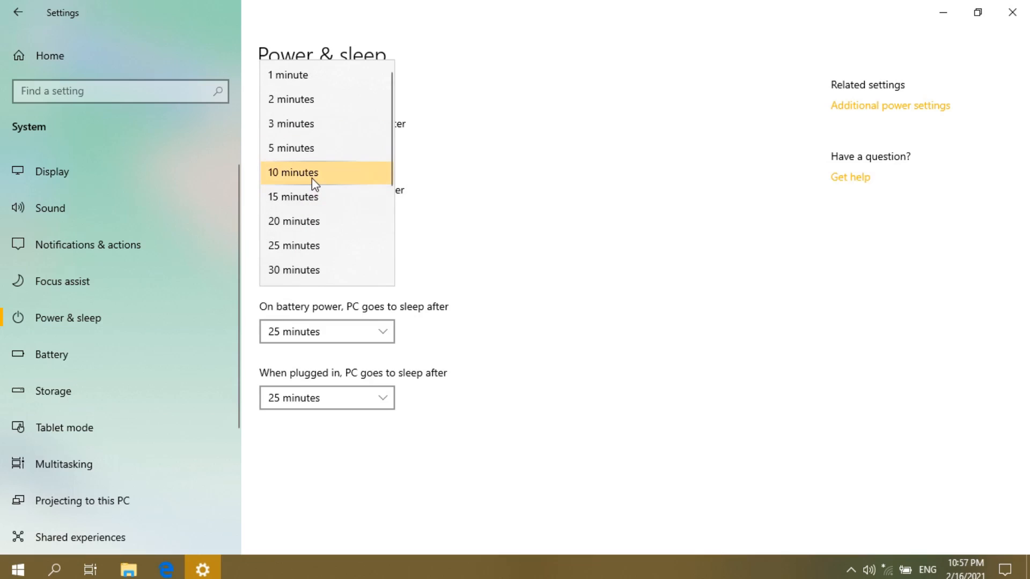
{"action": "left_click", "coordinate": [311, 179]}
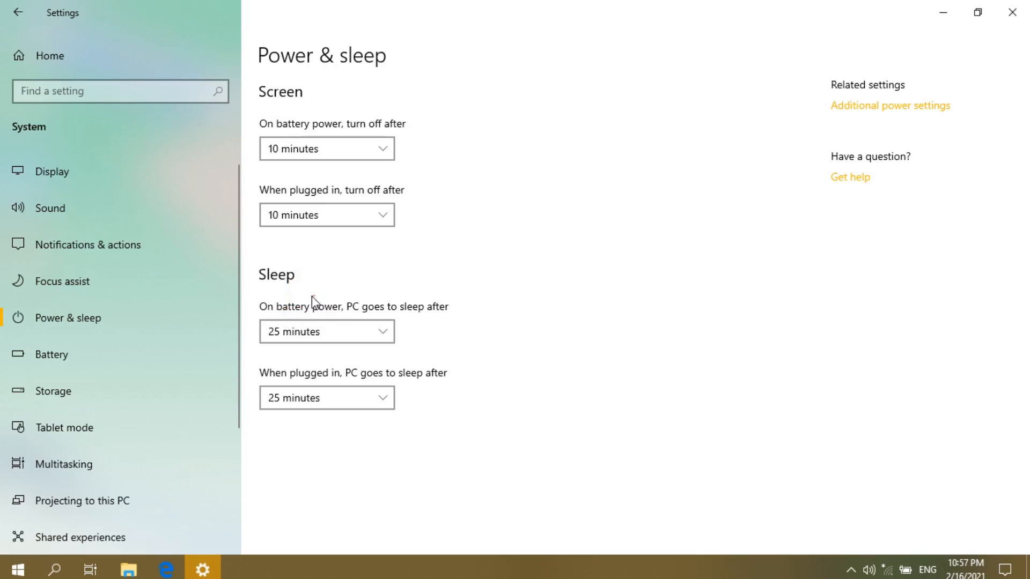
- Review the battery sleep time choices and keep 25 minutes
{"action": "left_click", "coordinate": [290, 334]}
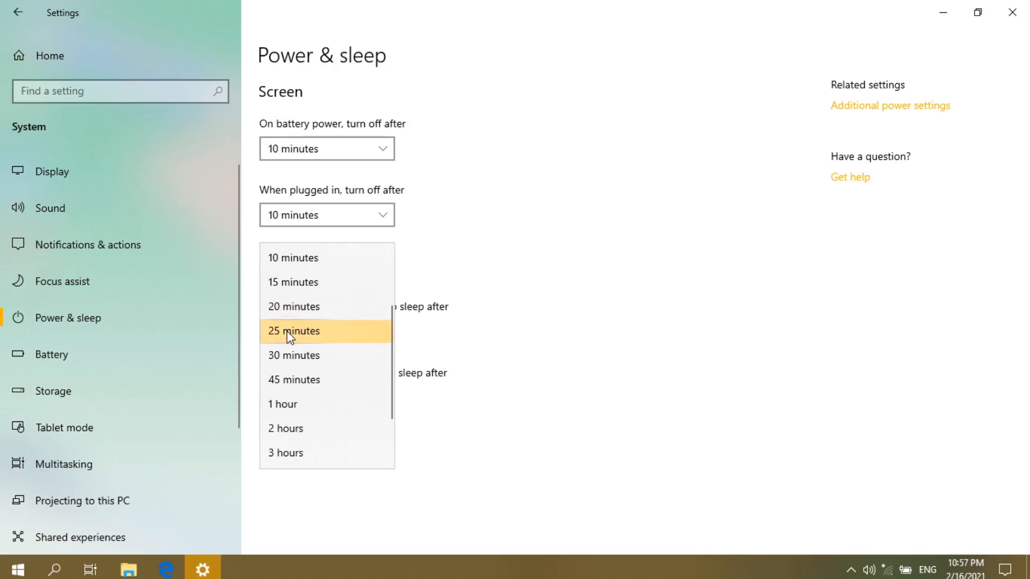
{"action": "left_click", "coordinate": [290, 333]}
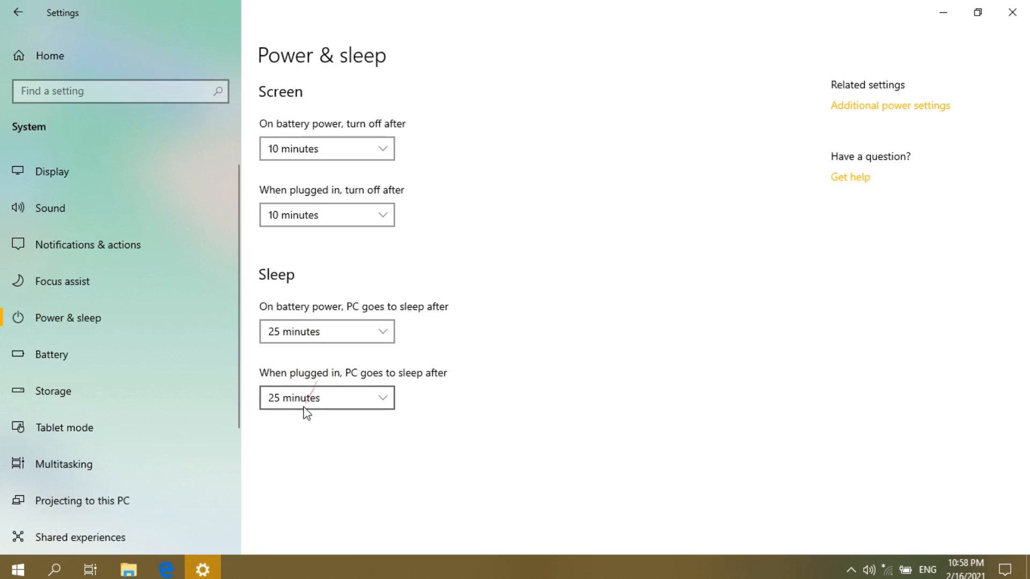
{"action": "left_click", "coordinate": [317, 429]}
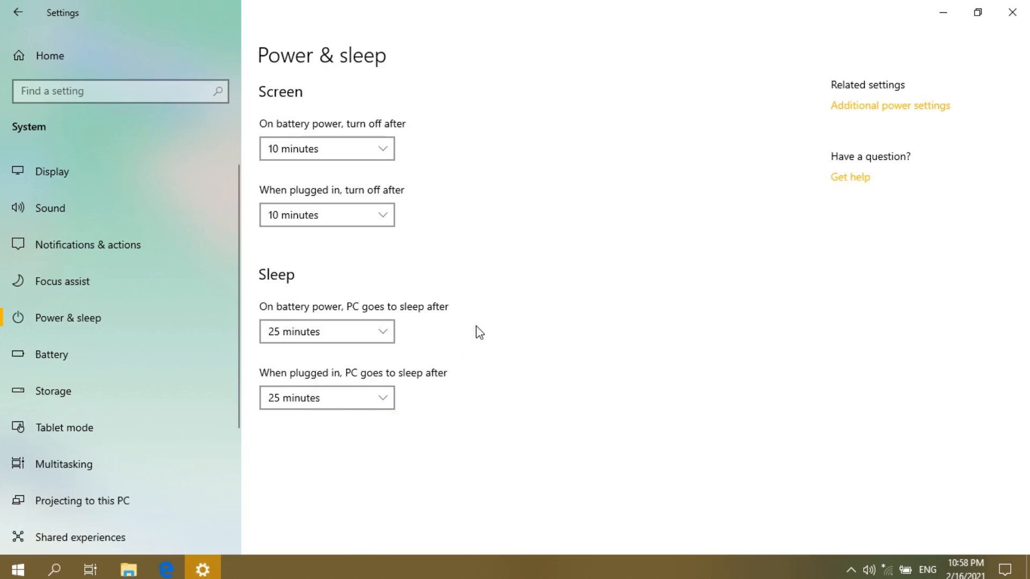
- Close the Settings window, leaving the desktop showing
{"action": "scroll", "coordinate": [118, 340], "scroll_direction": "down", "scroll_amount": 5}
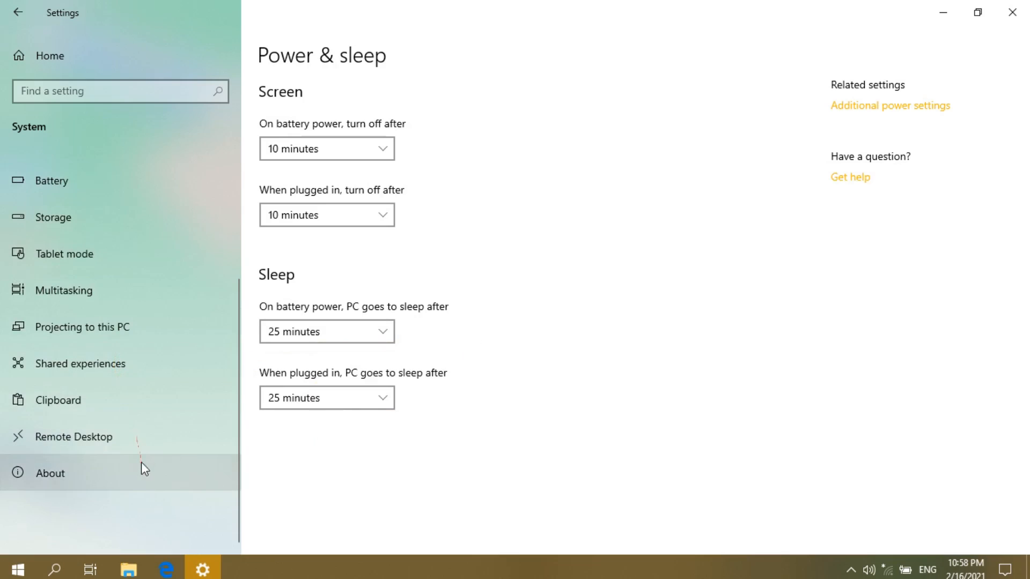
{"action": "scroll", "coordinate": [141, 470], "scroll_direction": "up", "scroll_amount": 5}
{"action": "scroll", "coordinate": [140, 466], "scroll_direction": "down", "scroll_amount": 5}
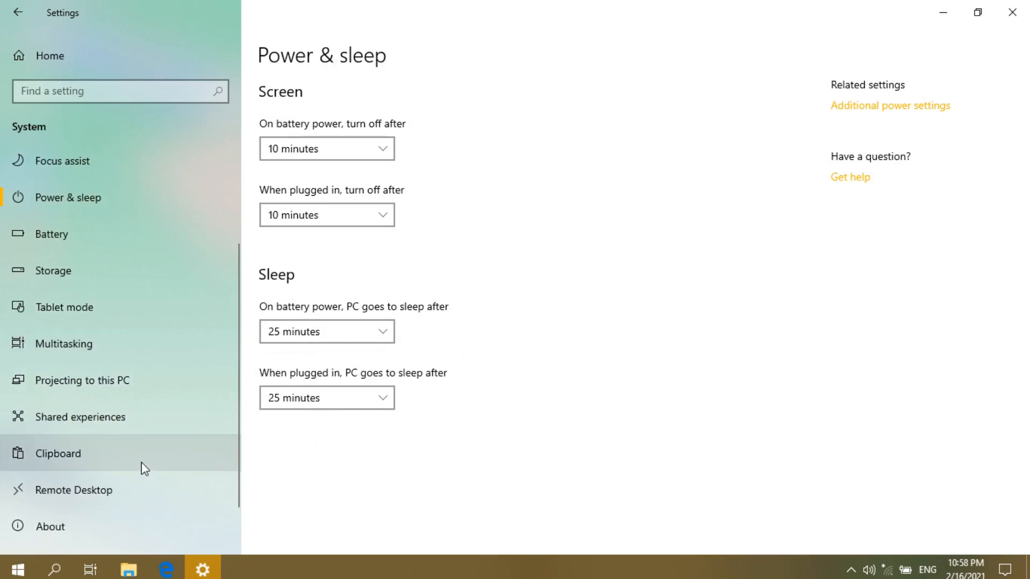
{"action": "scroll", "coordinate": [140, 456], "scroll_direction": "up", "scroll_amount": 5}
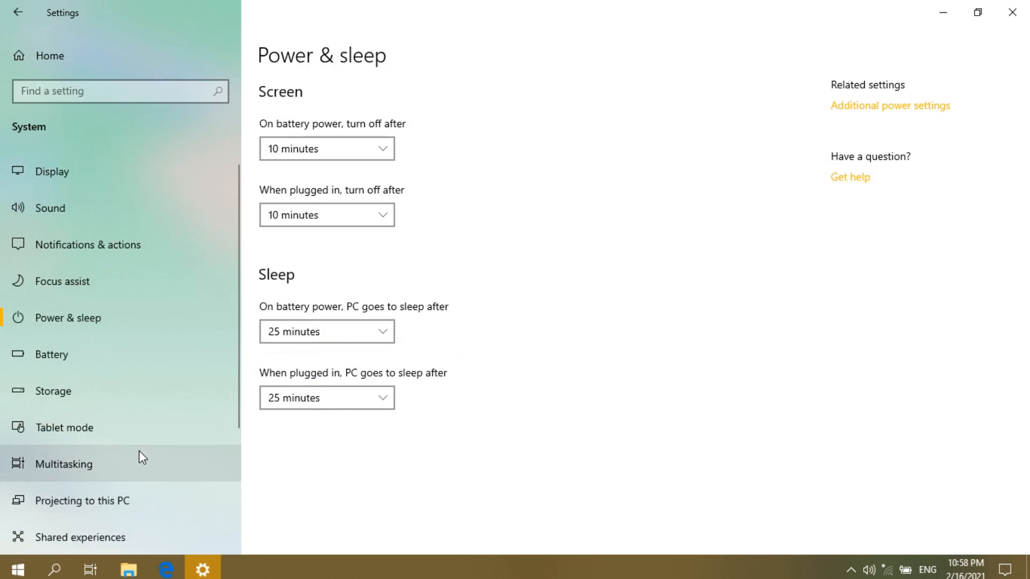
{"action": "scroll", "coordinate": [140, 457], "scroll_direction": "down", "scroll_amount": 5}
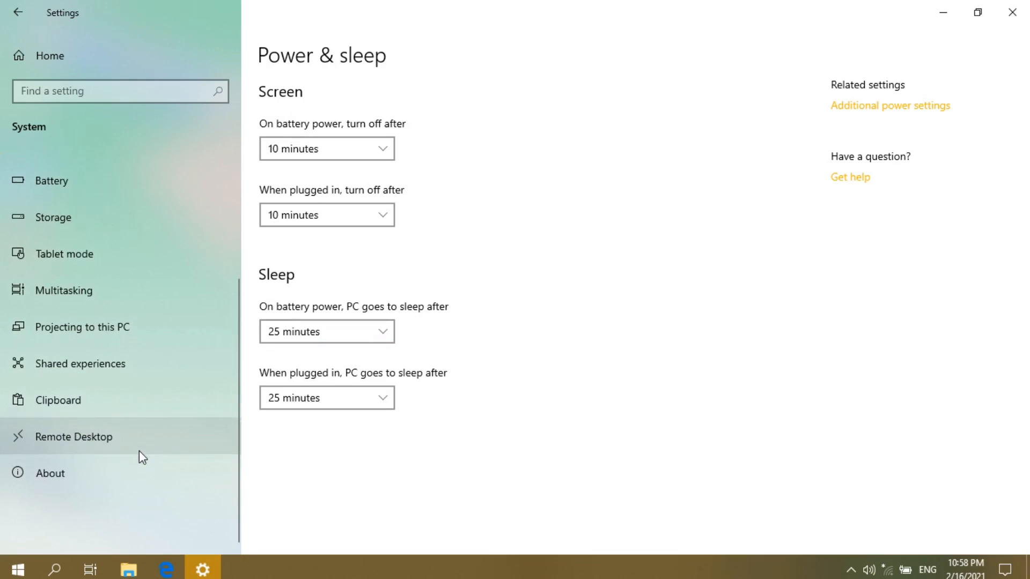
{"action": "scroll", "coordinate": [119, 352], "scroll_direction": "up", "scroll_amount": 2}
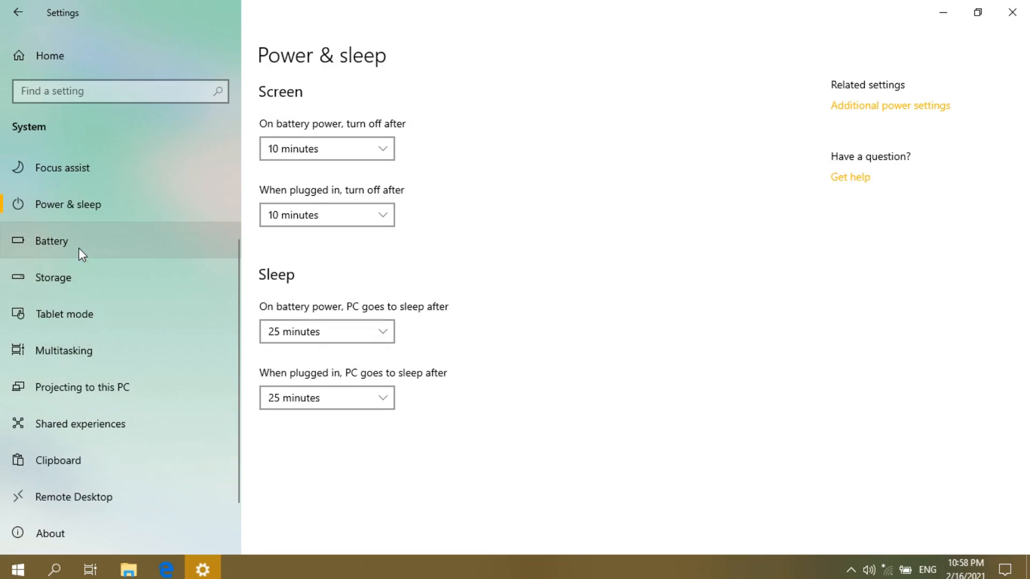
{"action": "scroll", "coordinate": [89, 419], "scroll_direction": "down", "scroll_amount": 2}
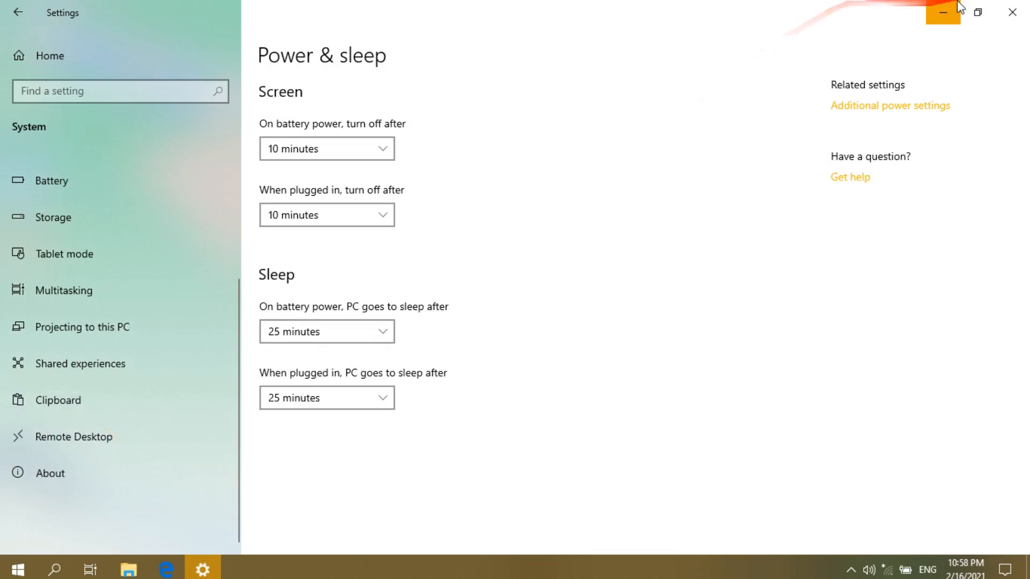
{"action": "left_click", "coordinate": [1015, 14]}
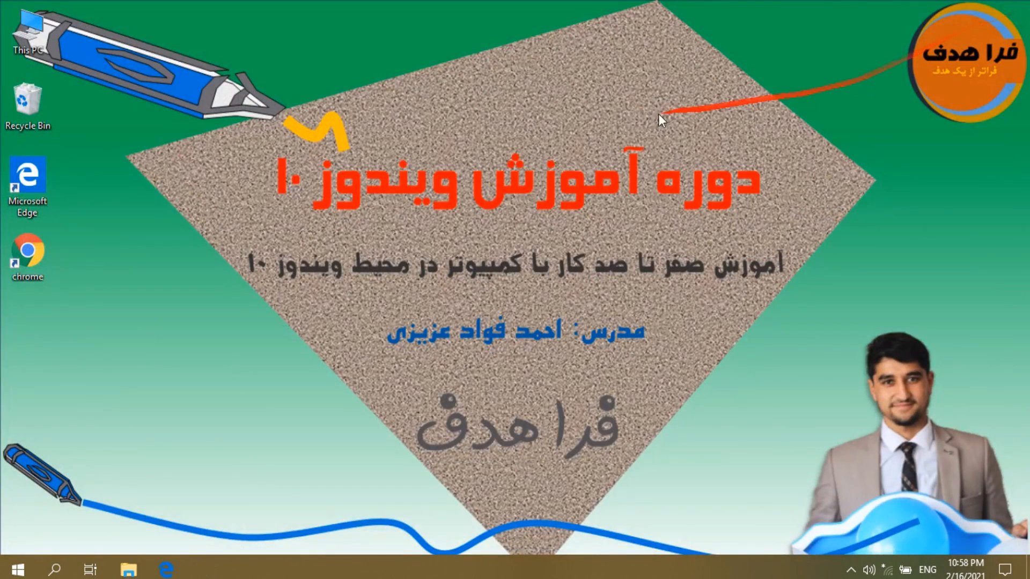